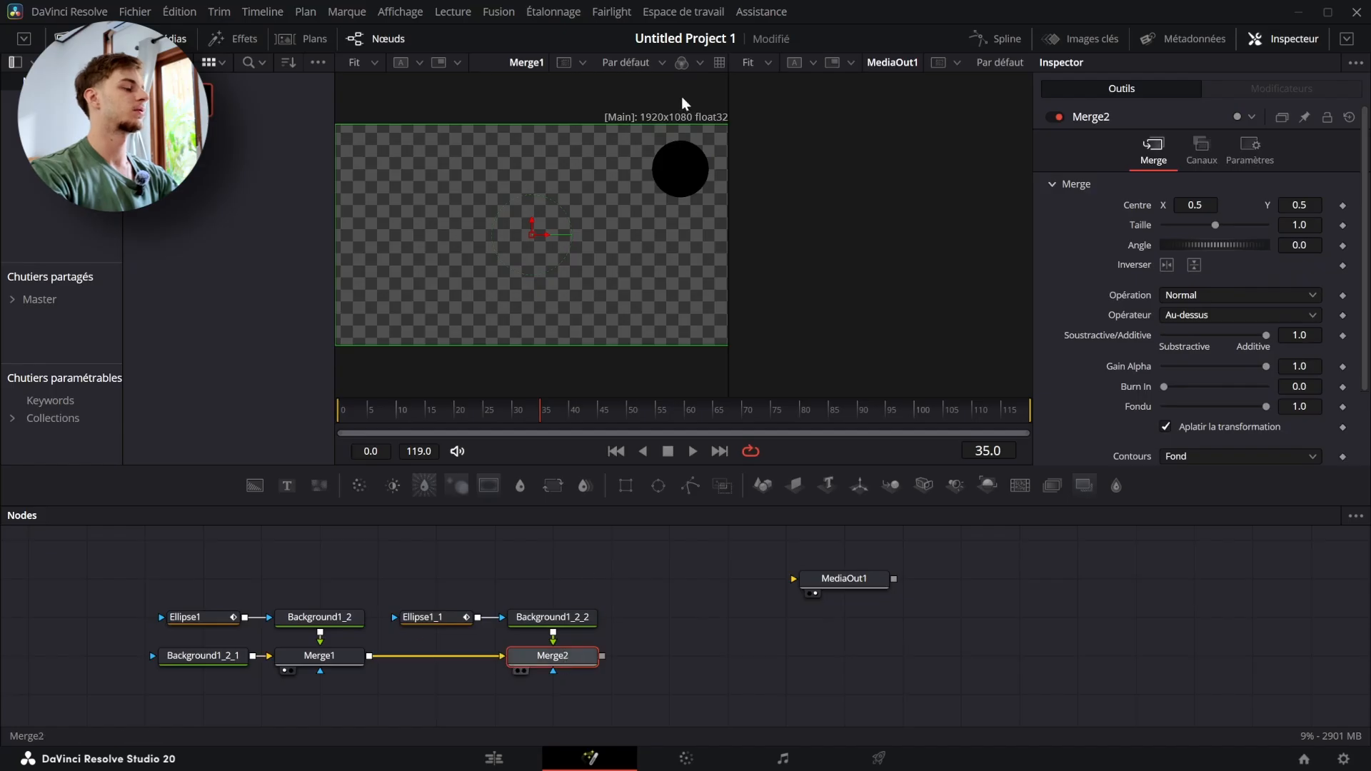
Move Merge2's centre down to Y about -0.016, placing the second circle below the first, and return to frame 0.
{"action": "left_click_drag", "start_coordinate": [534, 226], "coordinate": [532, 349]}
{"action": "left_click_drag", "start_coordinate": [539, 413], "coordinate": [332, 420]}
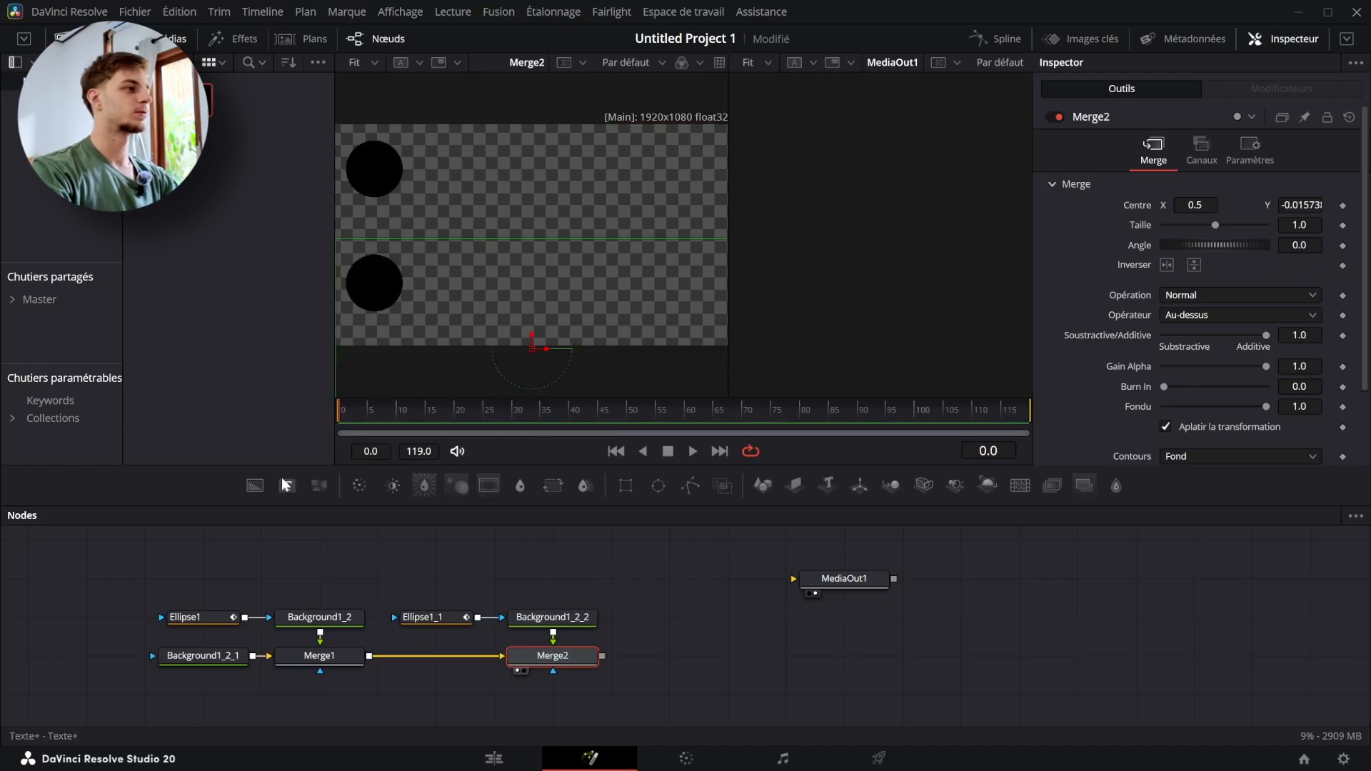
{"action": "left_click", "coordinate": [664, 577]}
Select the Ellipse1_1 node and open the Spline editor.
{"action": "left_click", "coordinate": [437, 619]}
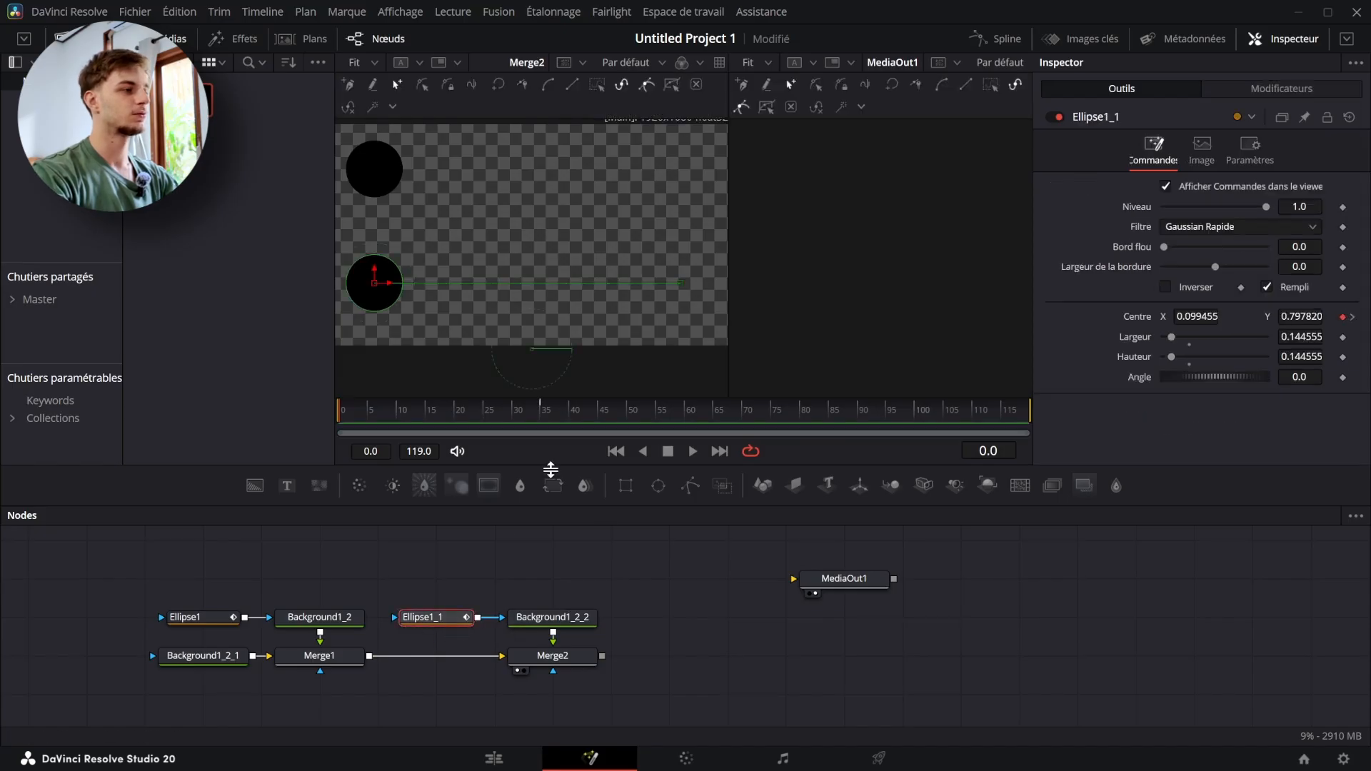
{"action": "left_click", "coordinate": [965, 40]}
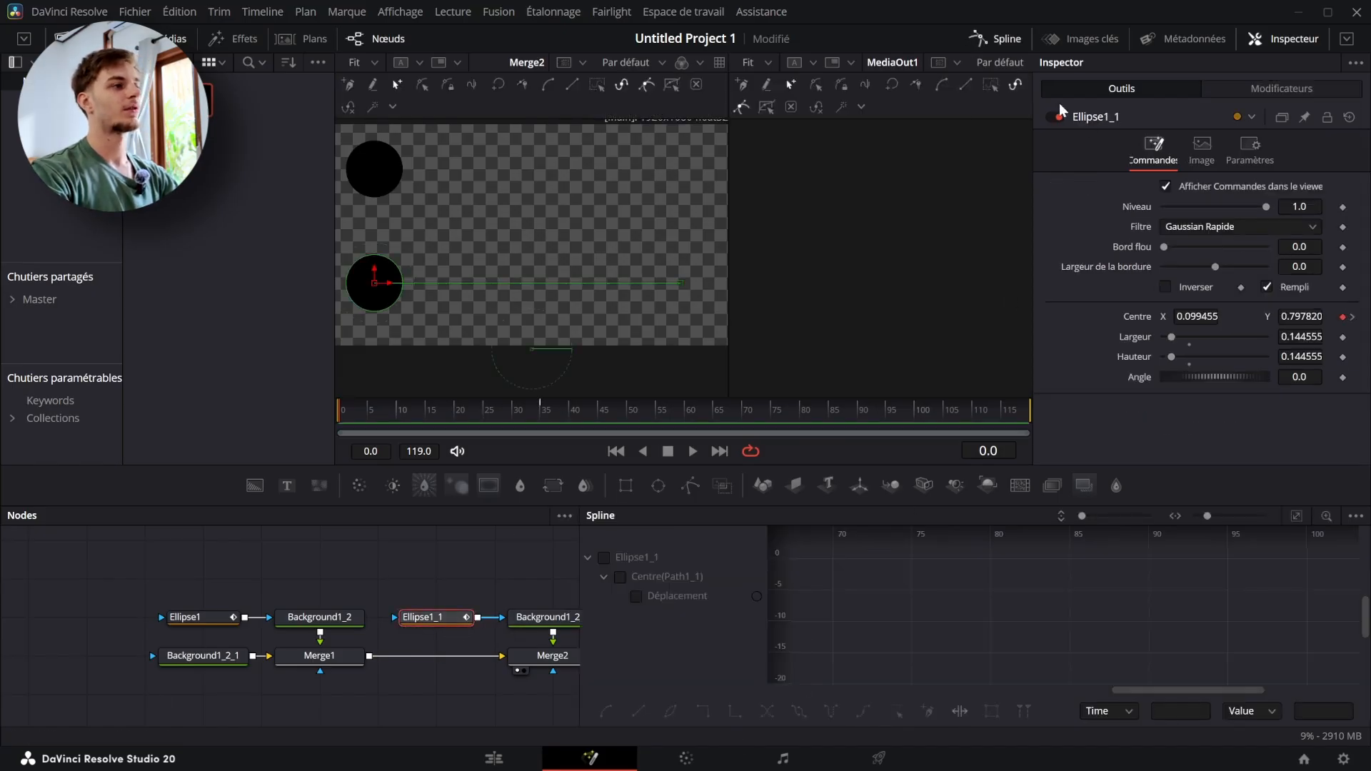
{"action": "left_click", "coordinate": [1010, 43]}
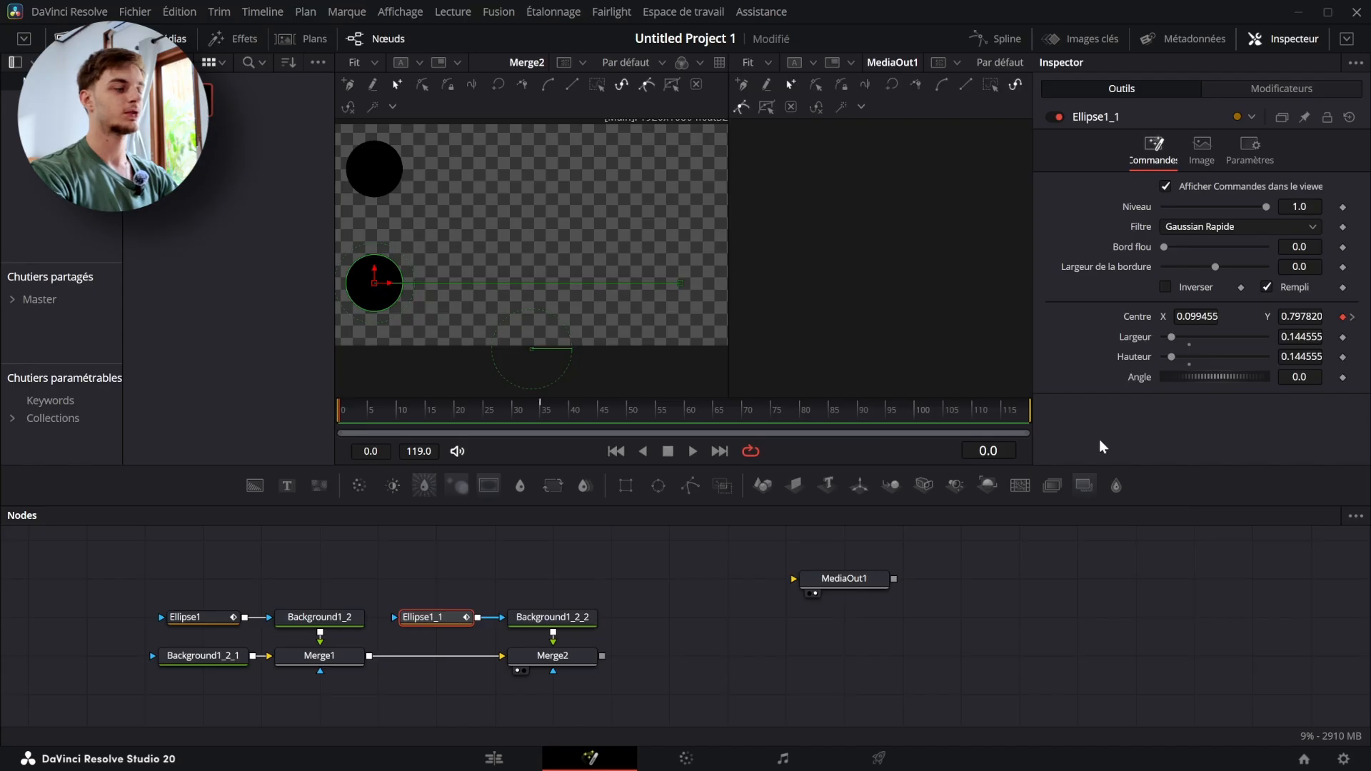
{"action": "left_click", "coordinate": [1013, 40]}
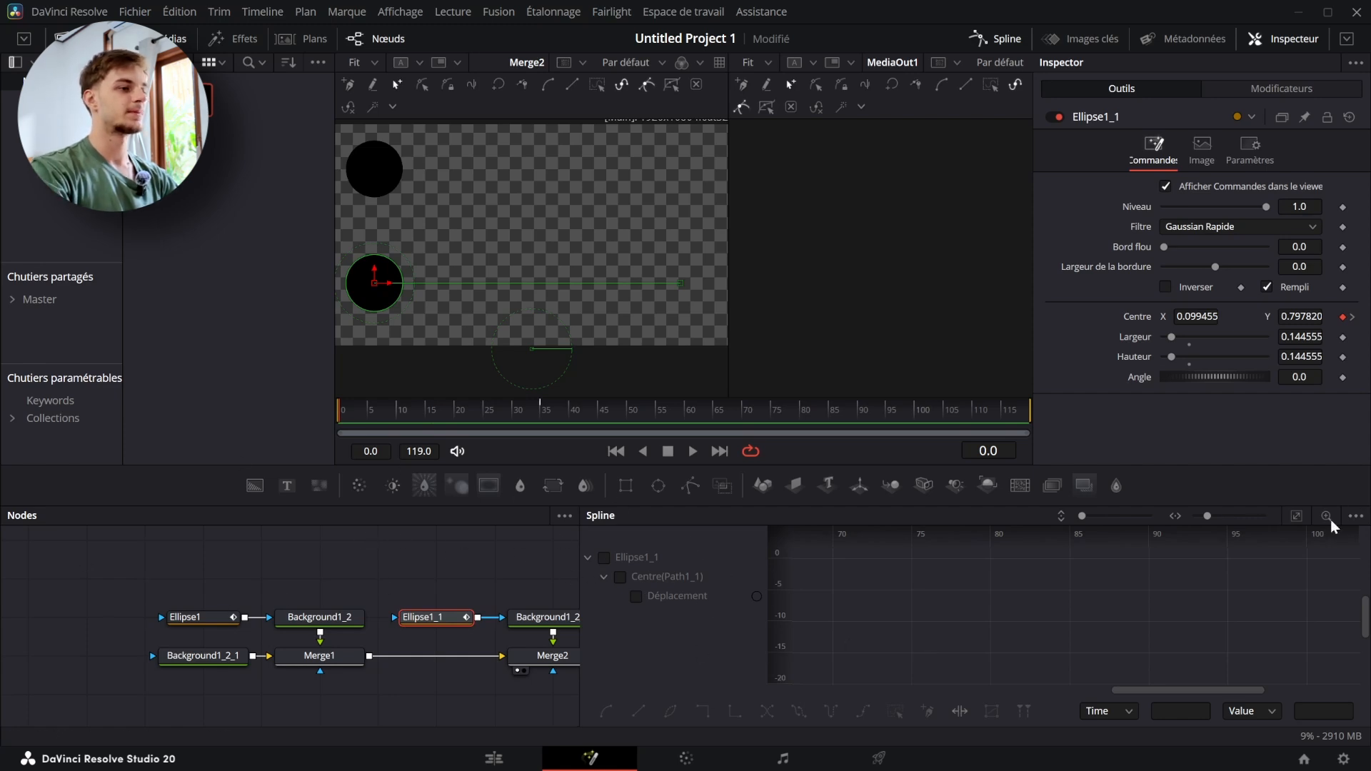
Show every animated tool in the Spline editor, and restrict the list again to Show Only Selected Tool.
{"action": "left_click", "coordinate": [1356, 516]}
{"action": "left_click", "coordinate": [1233, 568]}
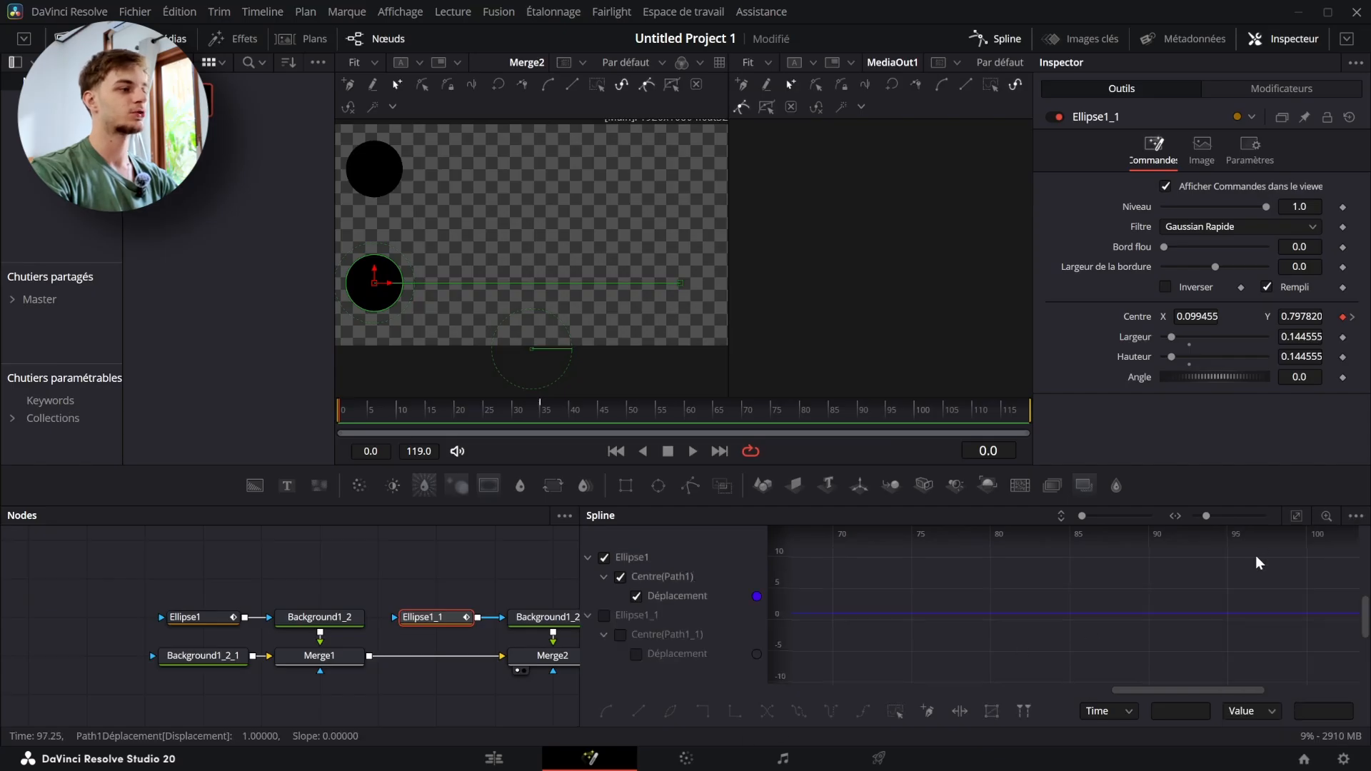
{"action": "left_click", "coordinate": [1356, 515]}
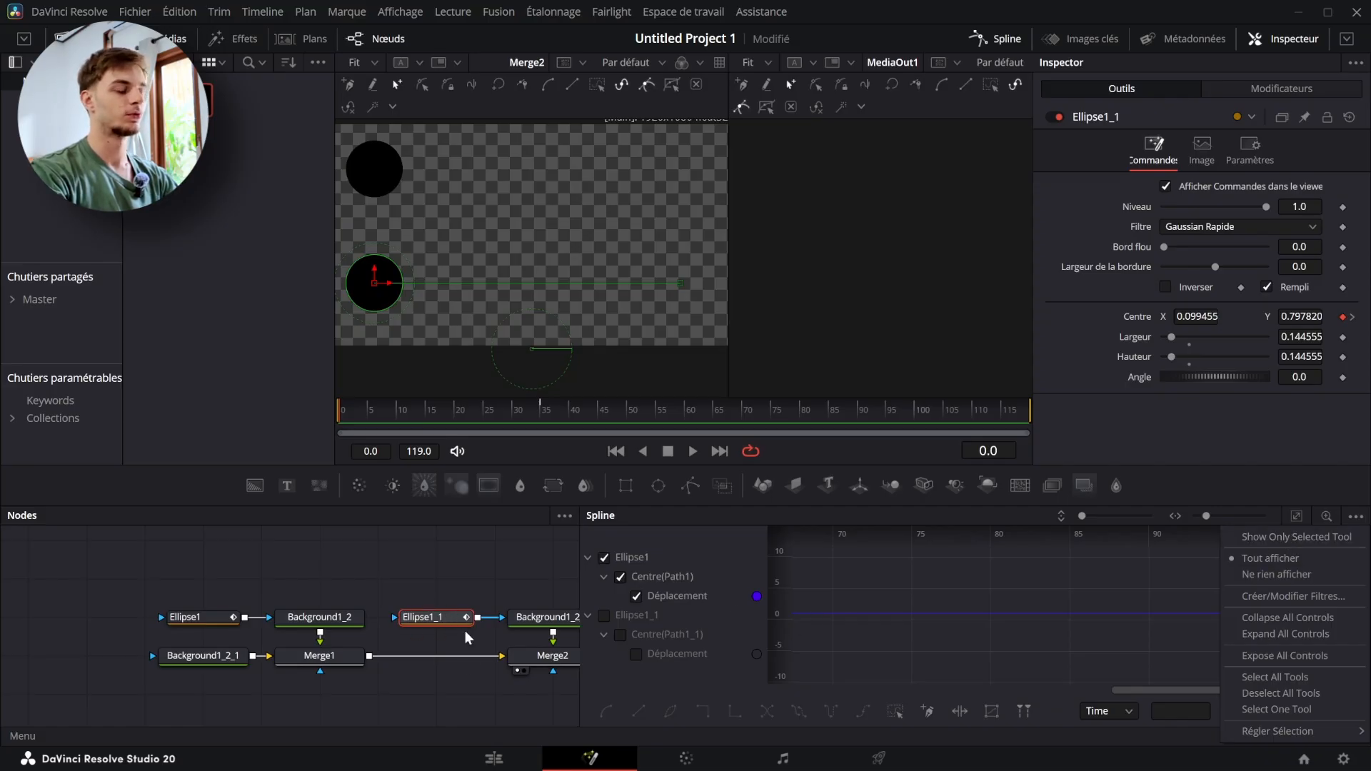
{"action": "left_click", "coordinate": [1289, 537]}
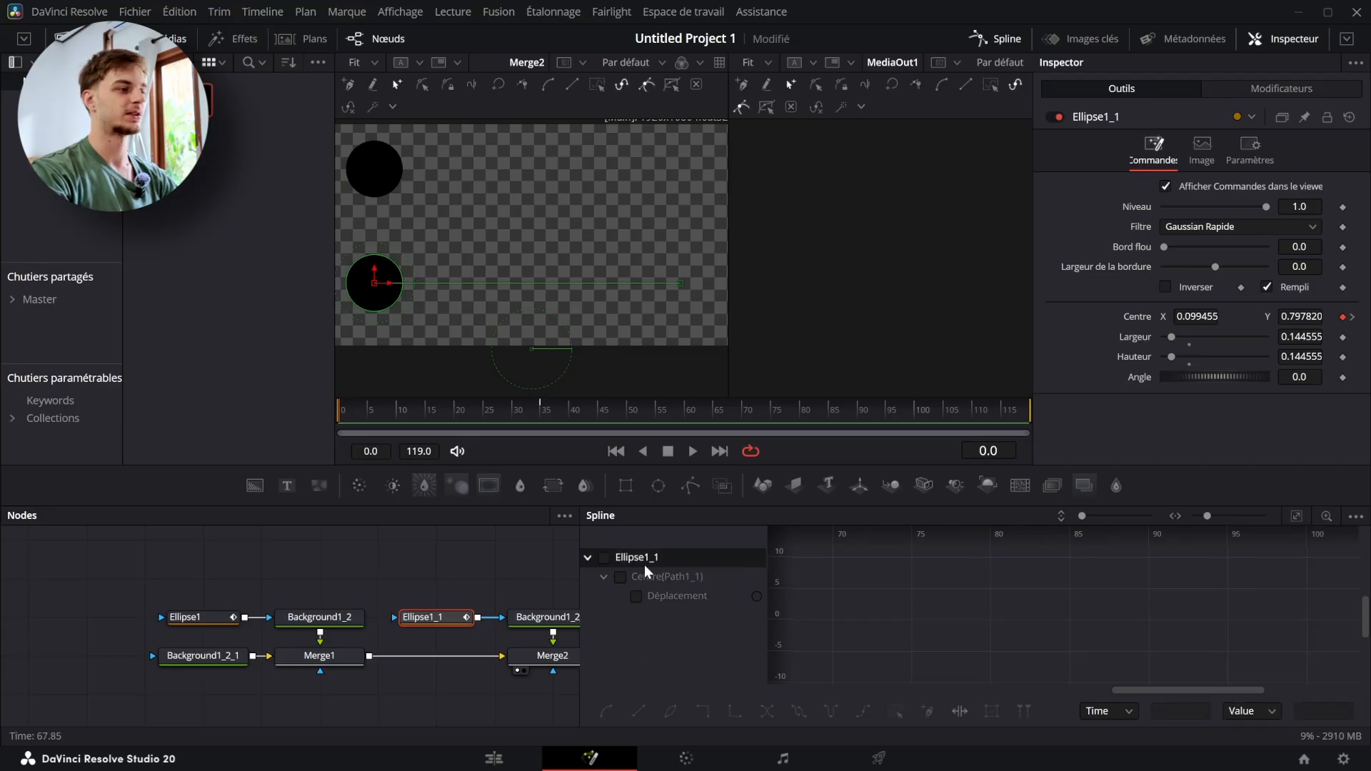
Display Ellipse1_1's displacement curve in the Spline editor and fit it to the view.
{"action": "left_click", "coordinate": [605, 558]}
{"action": "left_click", "coordinate": [605, 557]}
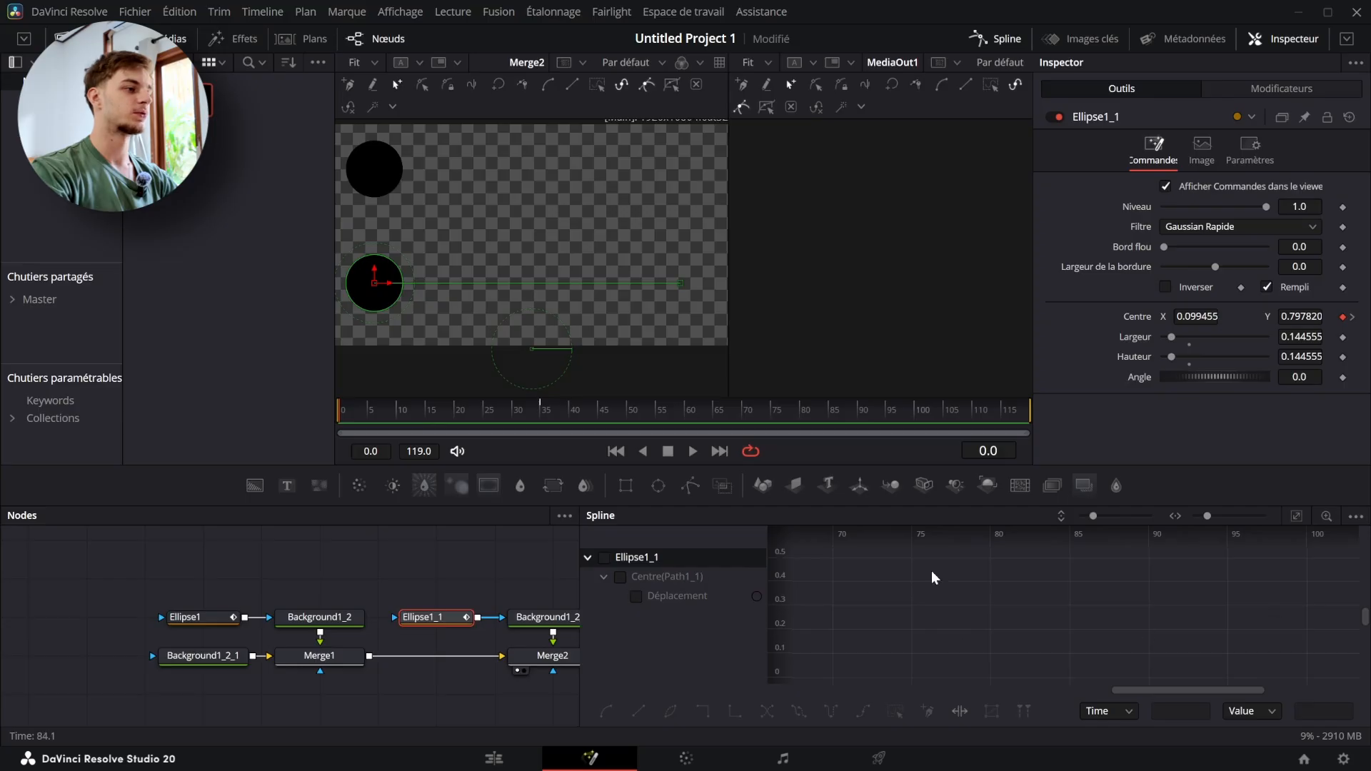
{"action": "left_click", "coordinate": [605, 558]}
{"action": "left_click", "coordinate": [1299, 515]}
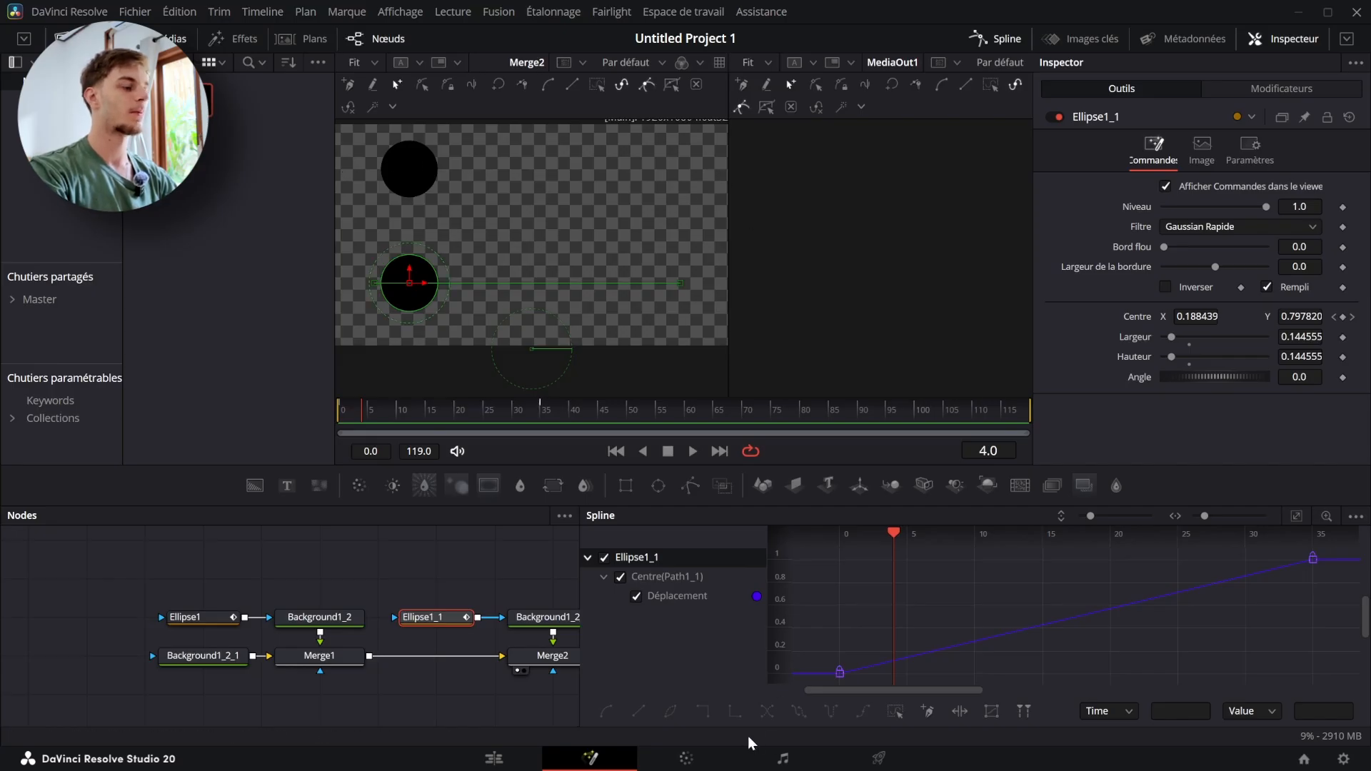
Select the displacement curve's keyframes singly, all together and with a selection box, clearing the selection each time.
{"action": "left_click", "coordinate": [840, 672]}
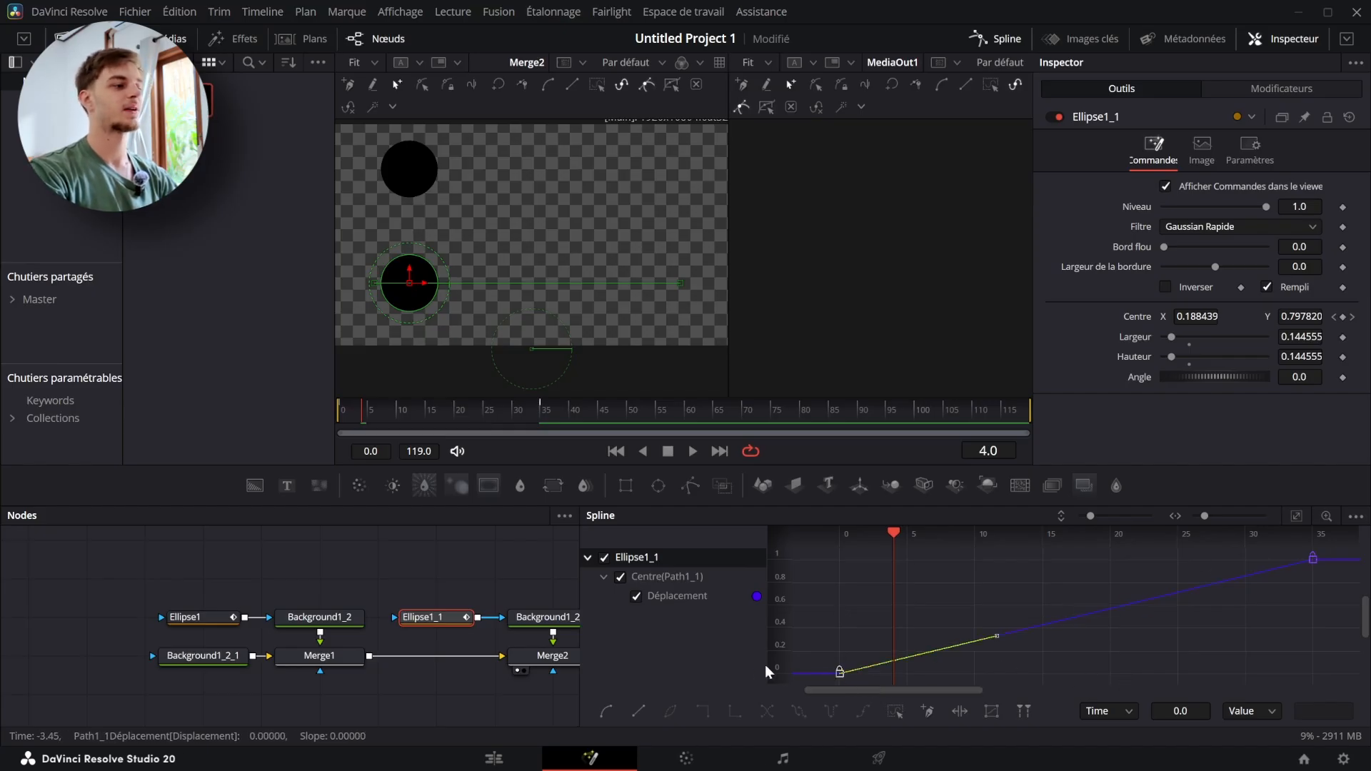
{"action": "left_click", "coordinate": [1210, 601]}
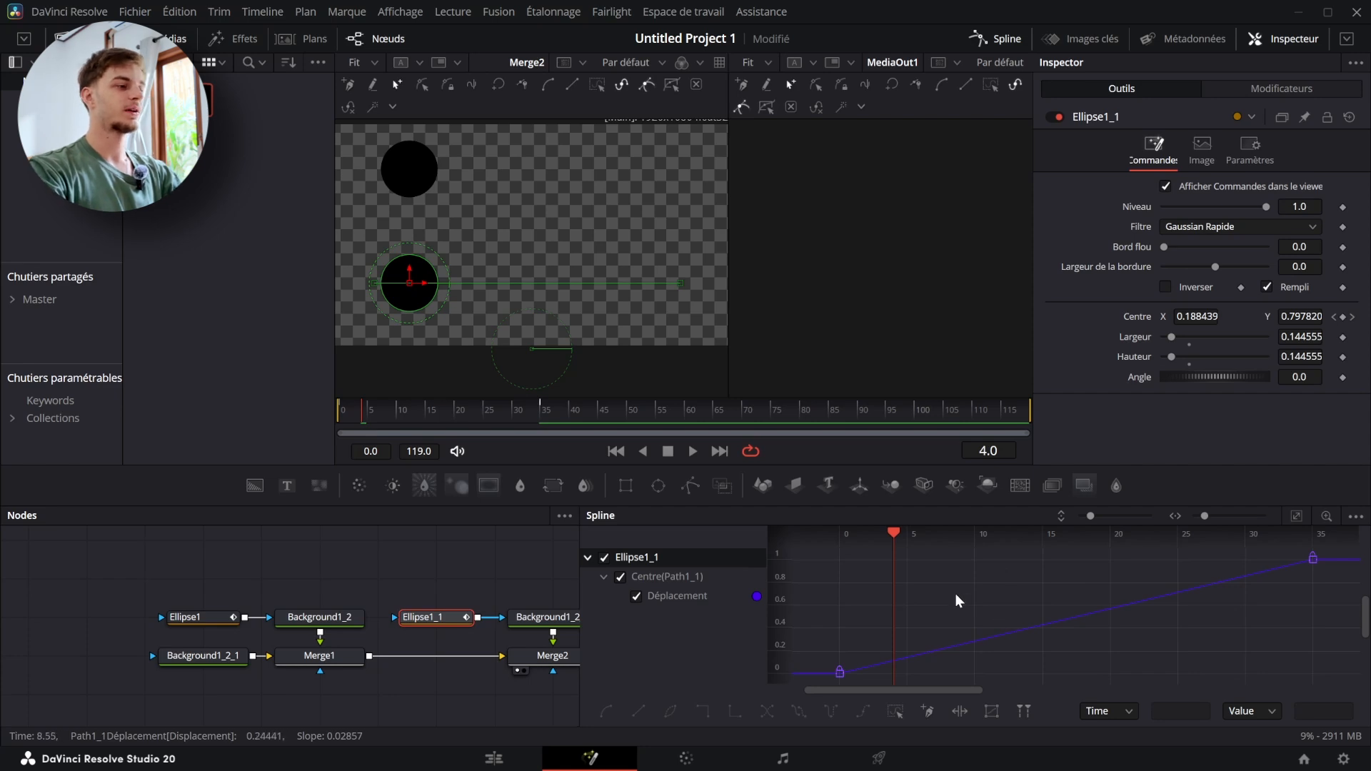
{"action": "key", "text": "ctrl+a"}
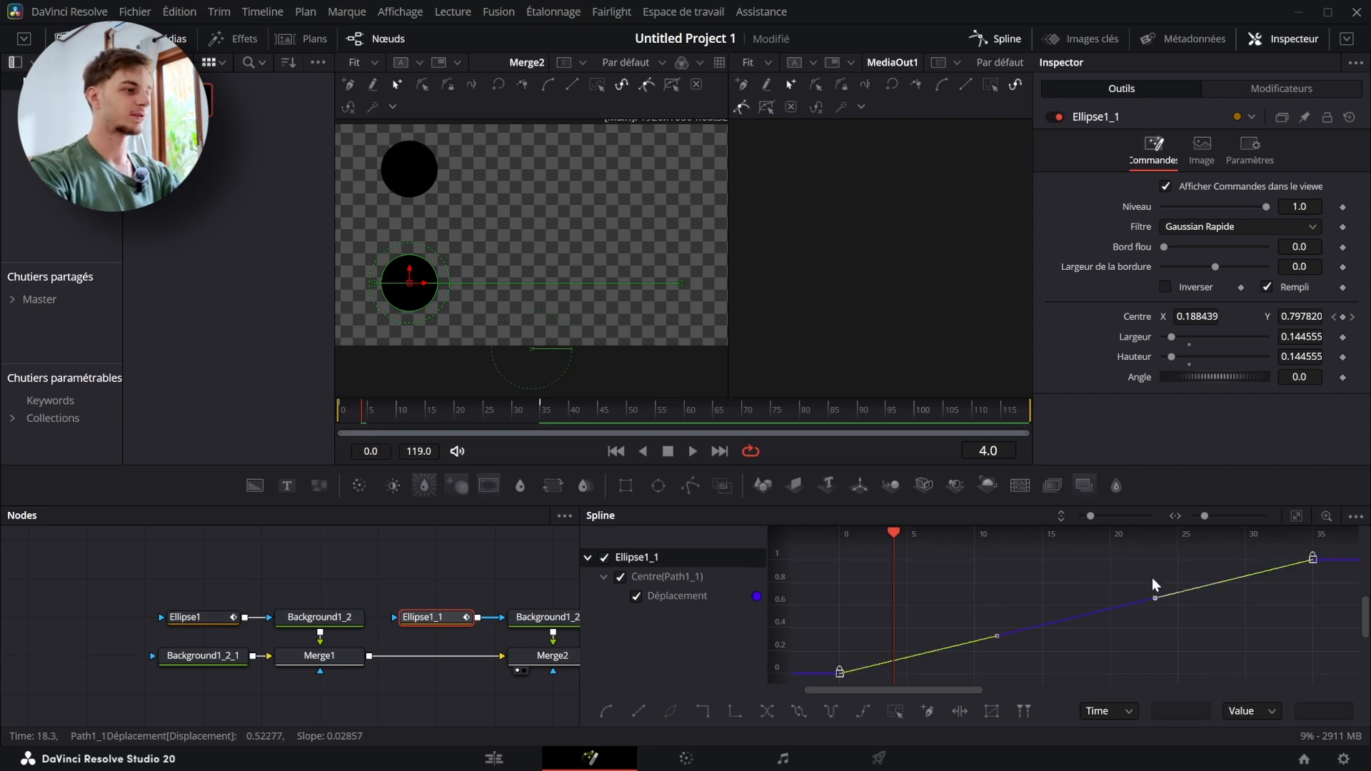
{"action": "left_click", "coordinate": [1041, 578]}
{"action": "scroll", "coordinate": [1300, 568], "scroll_direction": "down", "scroll_amount": 2}
{"action": "left_click_drag", "start_coordinate": [1321, 562], "coordinate": [1022, 660]}
{"action": "left_click", "coordinate": [1156, 590]}
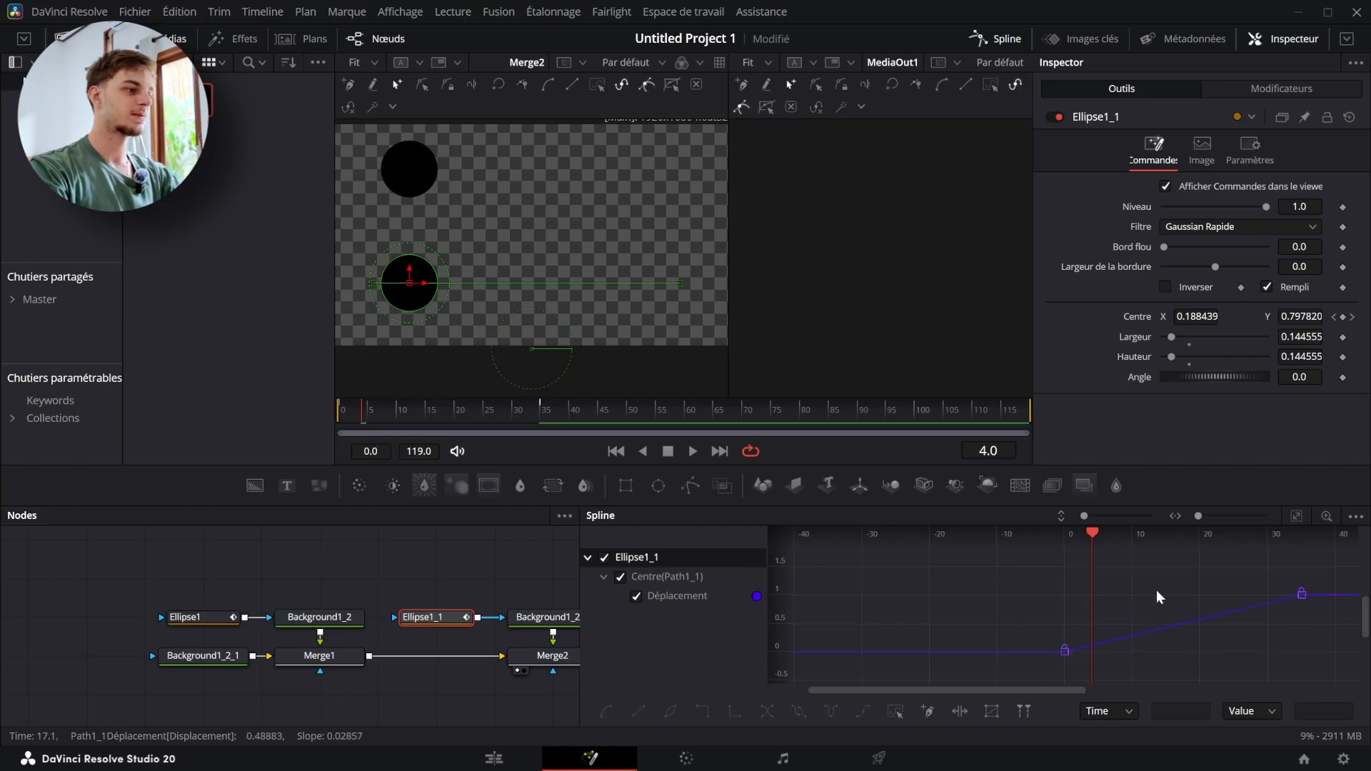
Smooth both keyframes of Ellipse1_1's displacement curve and play the animation from the first frame.
{"action": "left_click", "coordinate": [903, 712]}
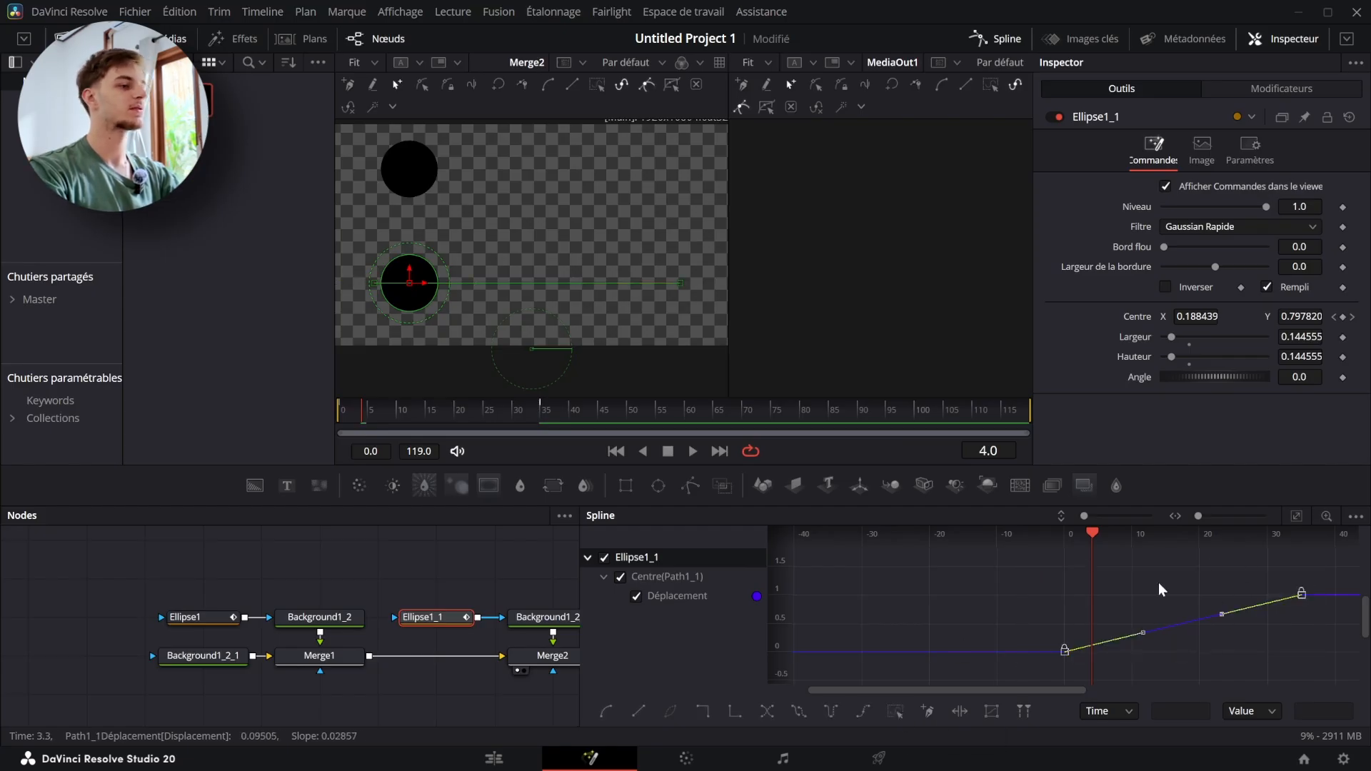
{"action": "left_click", "coordinate": [1297, 516]}
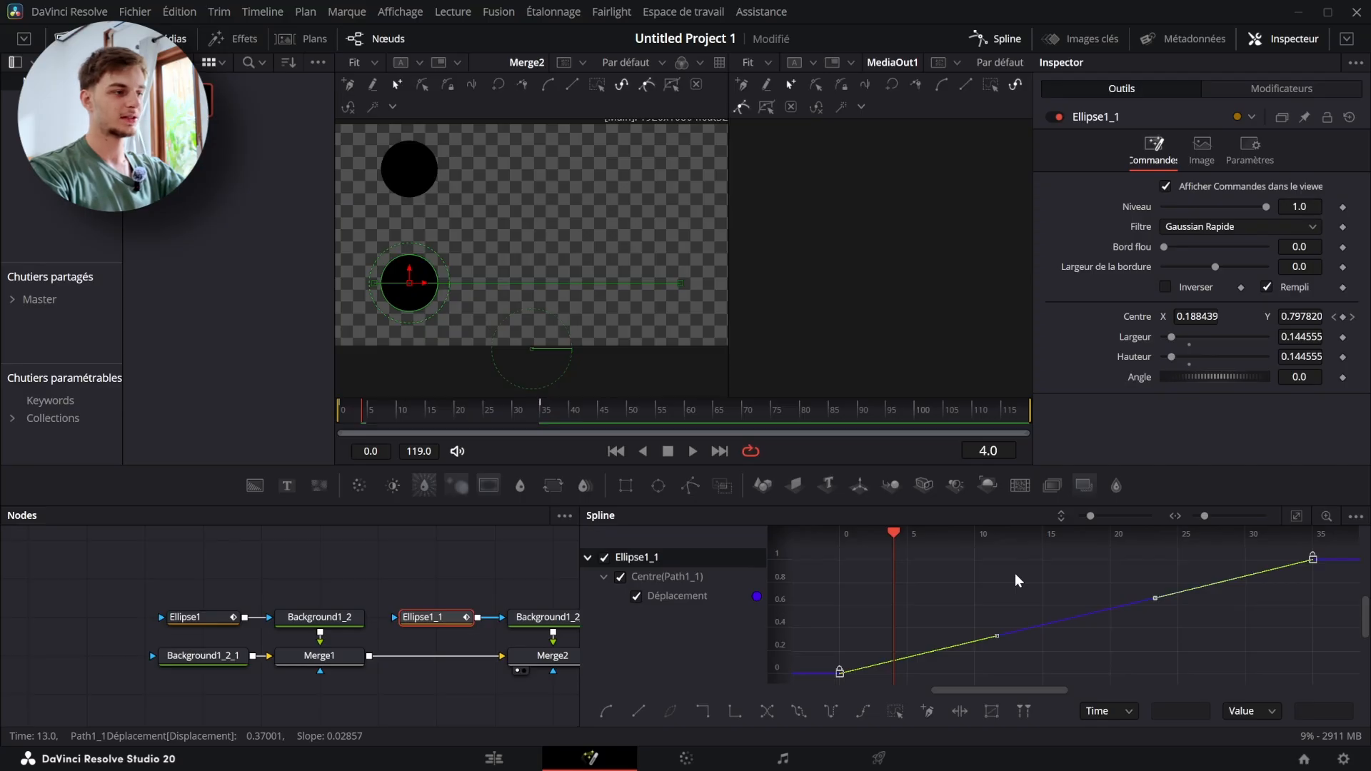
{"action": "left_click", "coordinate": [601, 713]}
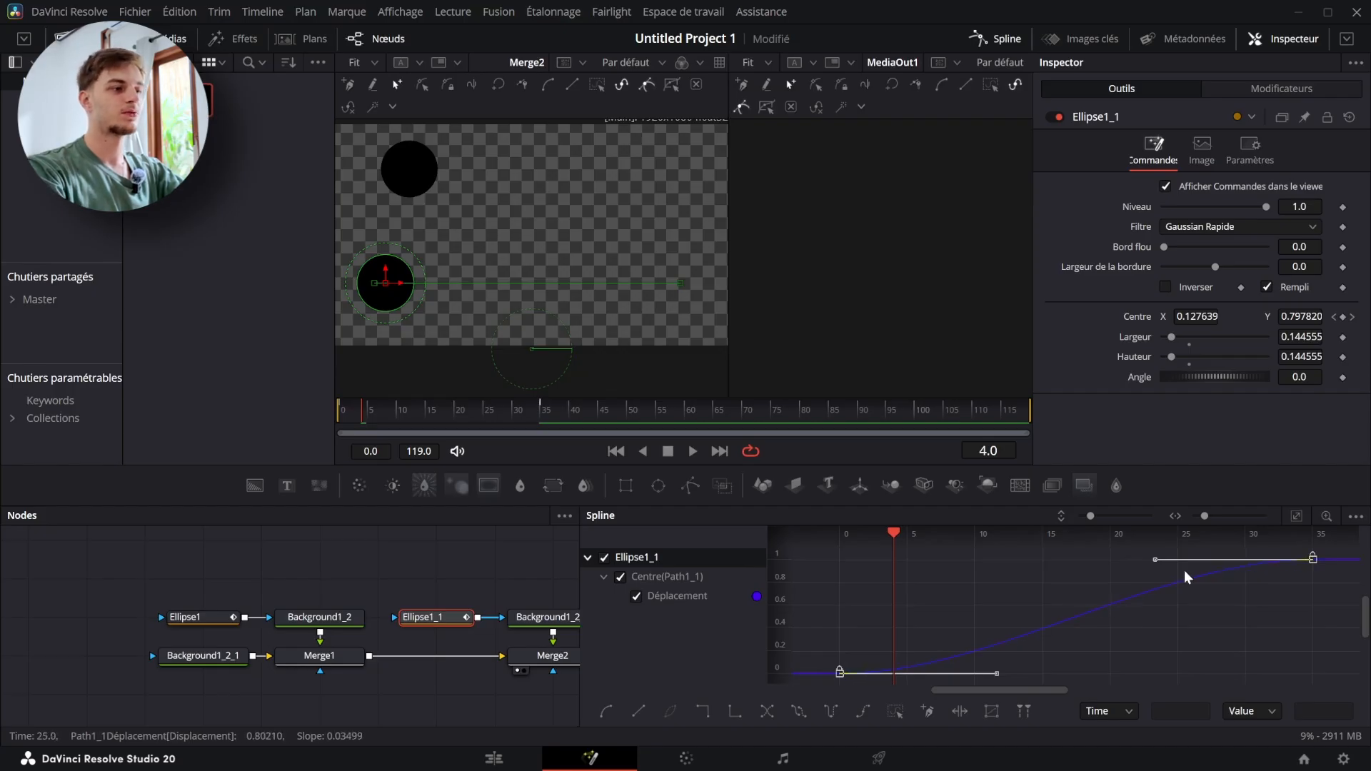
{"action": "key", "text": "Home"}
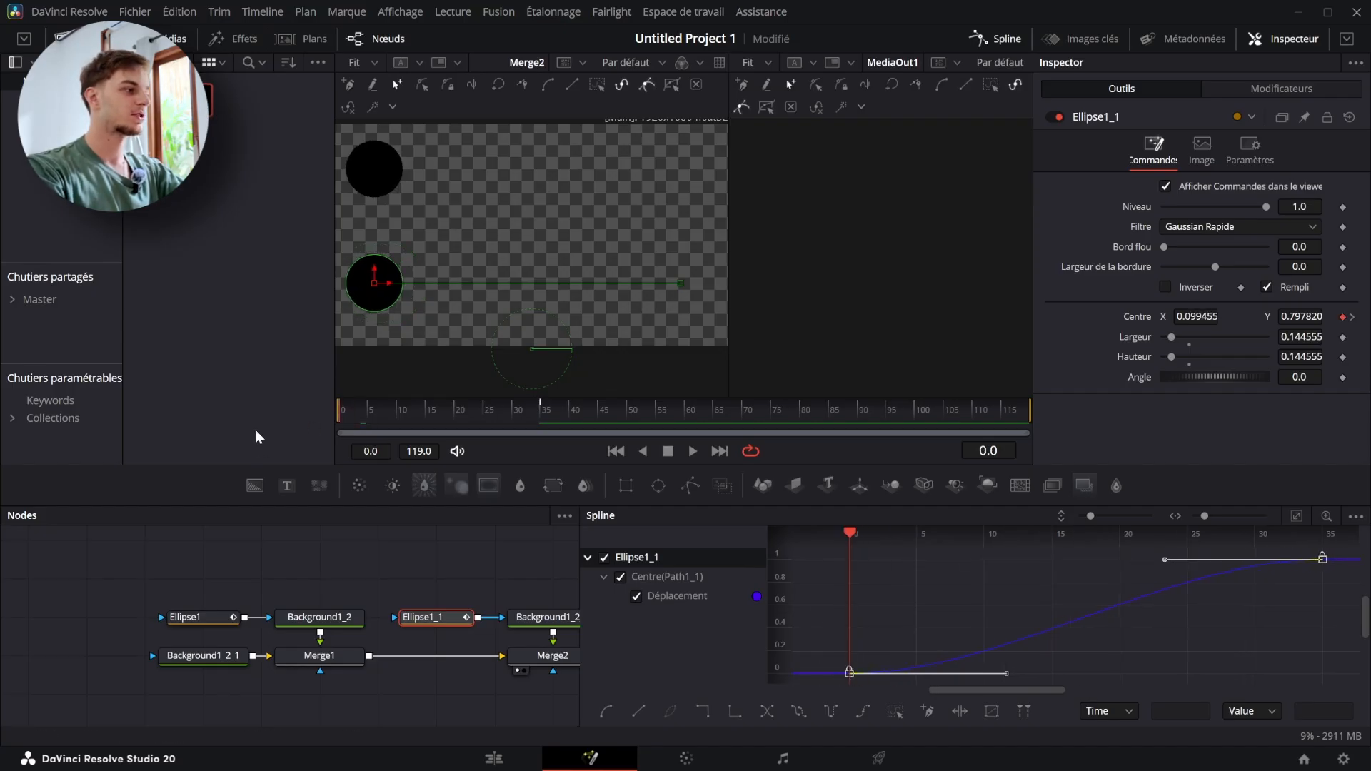
{"action": "key", "text": "space"}
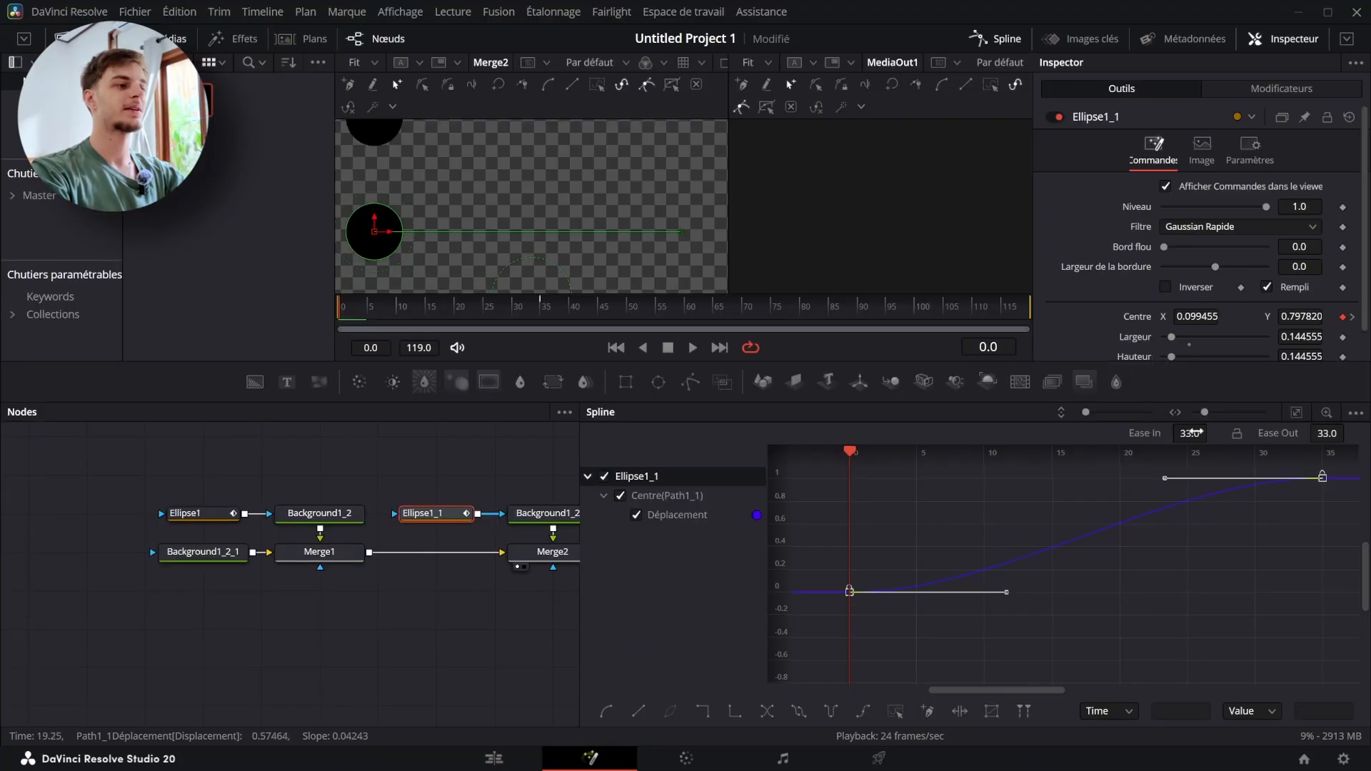
Set both Ease In and Ease Out of the displacement keyframes to 100.
{"action": "left_click_drag", "start_coordinate": [1212, 431], "coordinate": [1212, 435]}
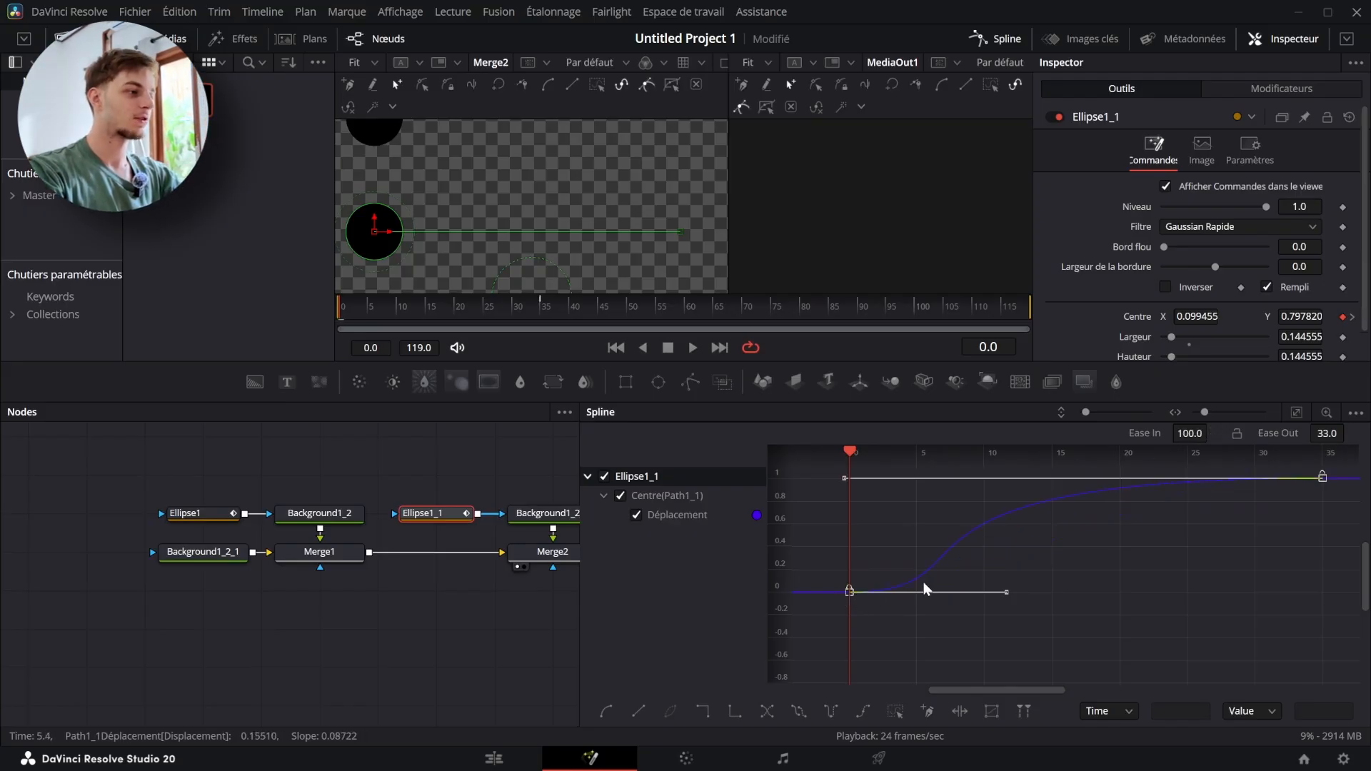
{"action": "left_click_drag", "start_coordinate": [1190, 433], "coordinate": [1212, 431]}
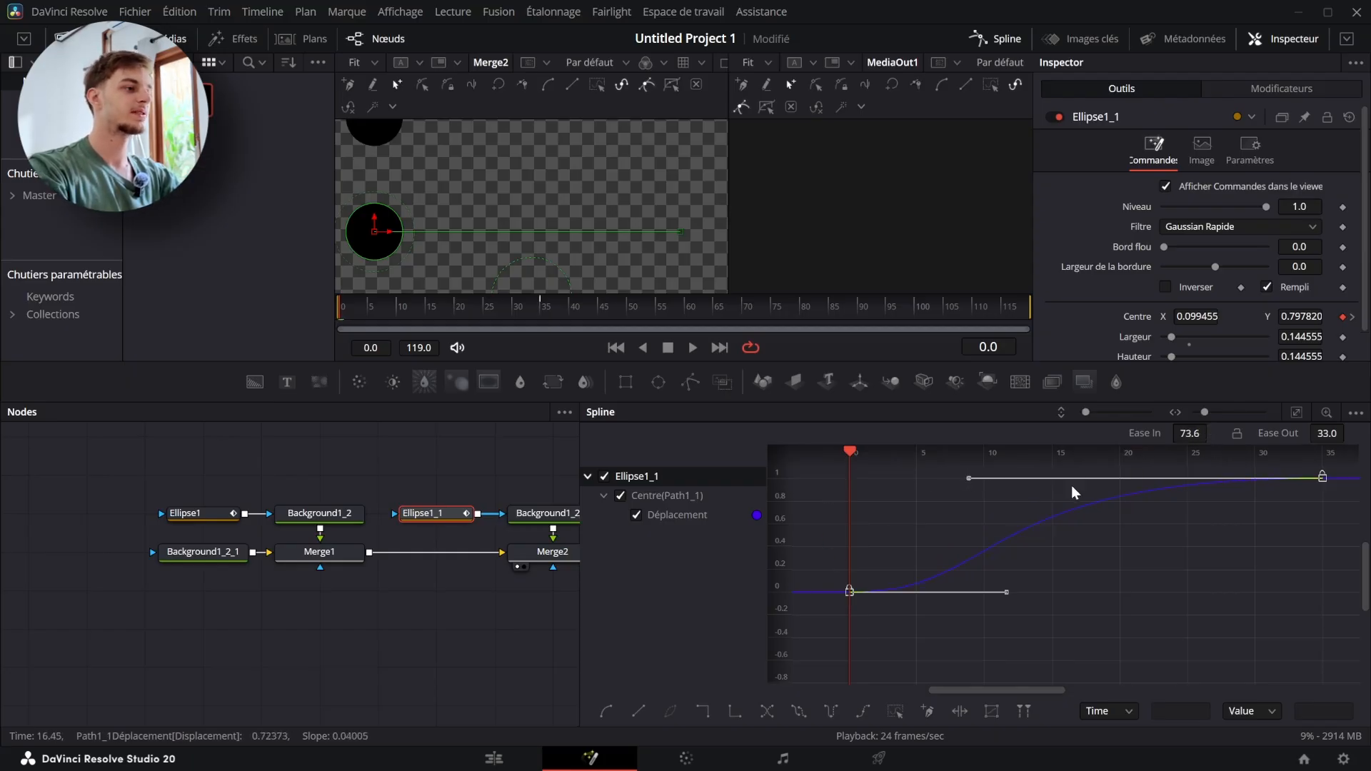
{"action": "left_click_drag", "start_coordinate": [1193, 433], "coordinate": [1180, 434]}
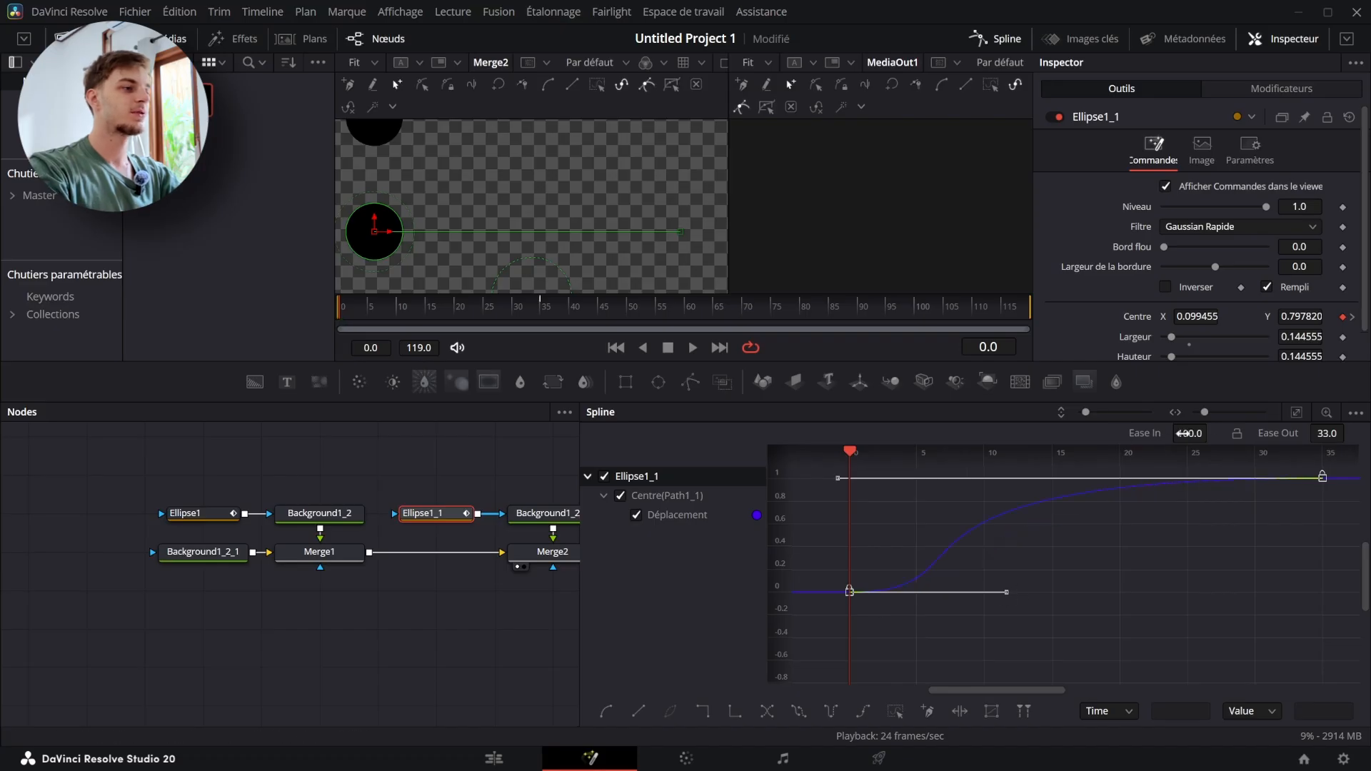
{"action": "left_click_drag", "start_coordinate": [1327, 434], "coordinate": [1335, 437]}
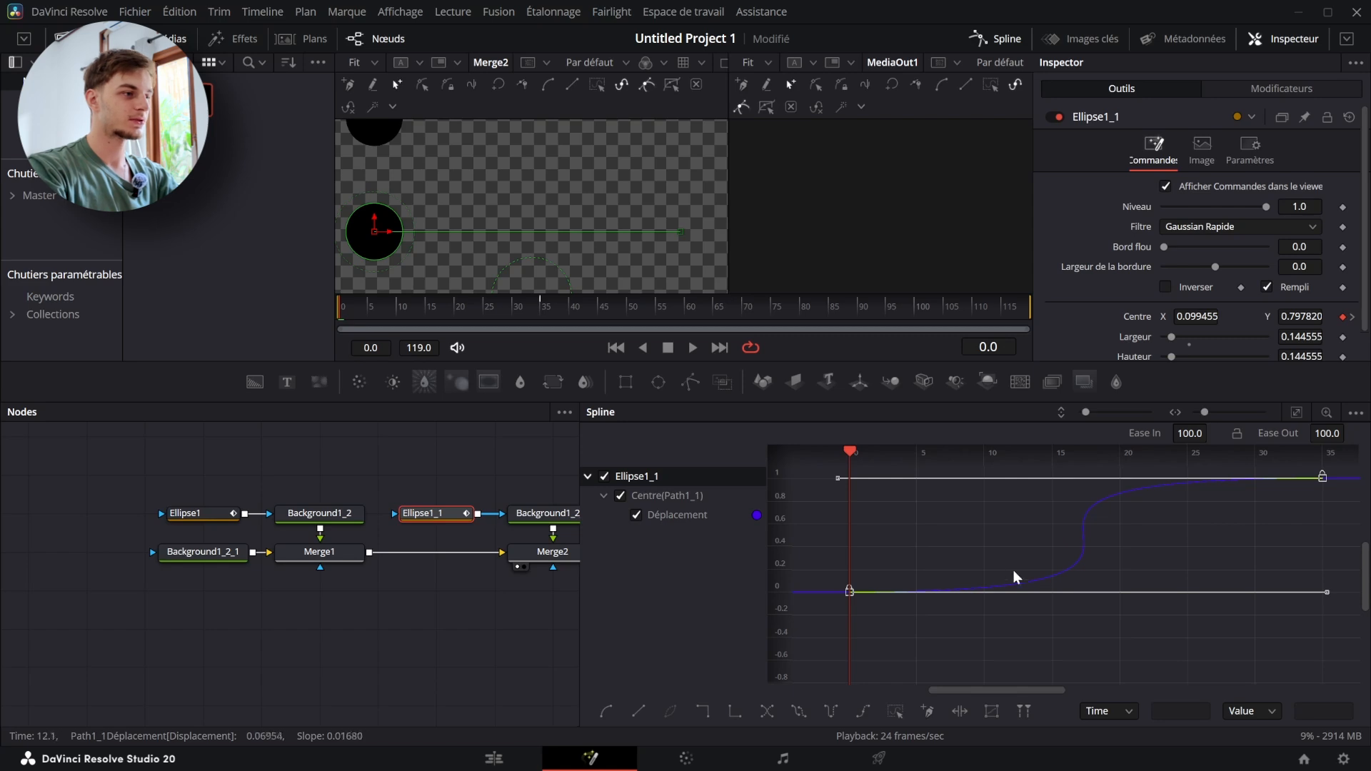
Play the animation to compare the two circles' motion, and return to frame 0.
{"action": "scroll", "coordinate": [453, 217], "scroll_direction": "up", "scroll_amount": 2}
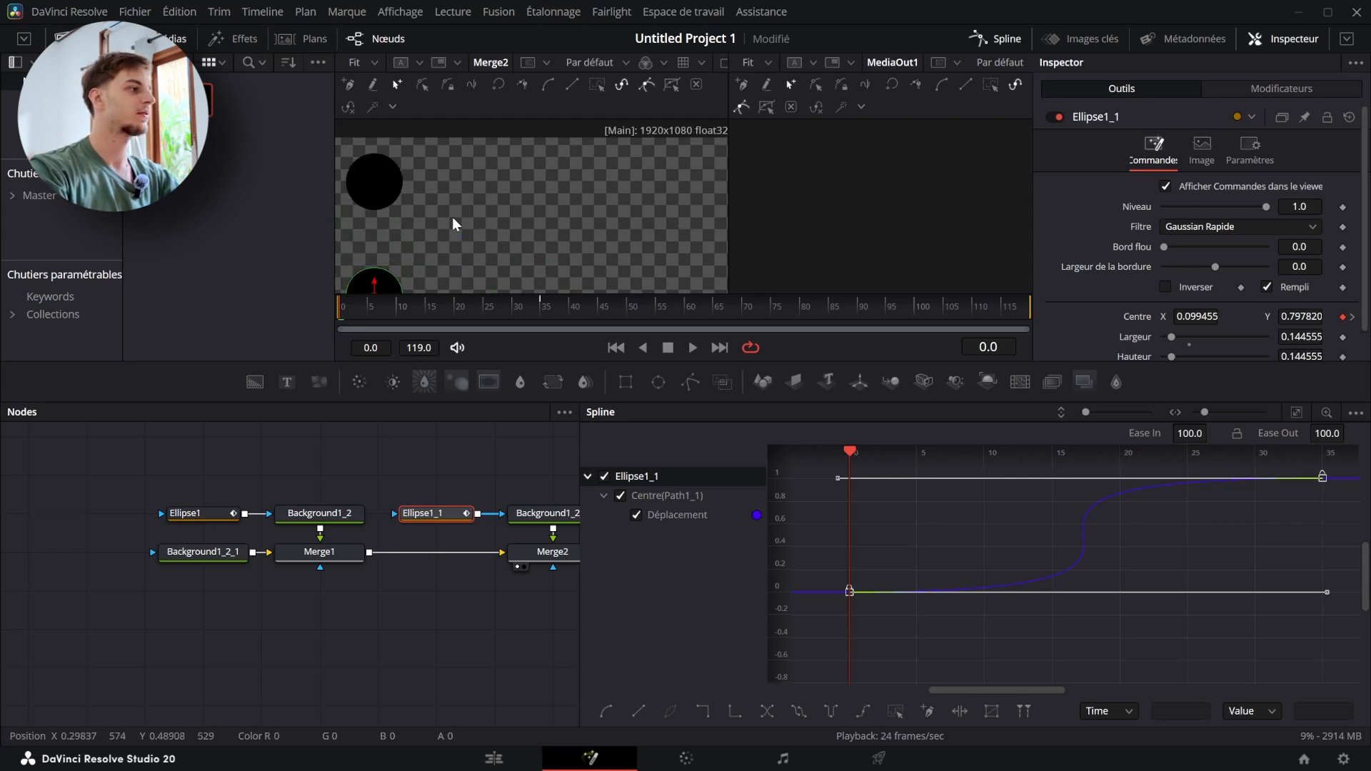
{"action": "key", "text": "space"}
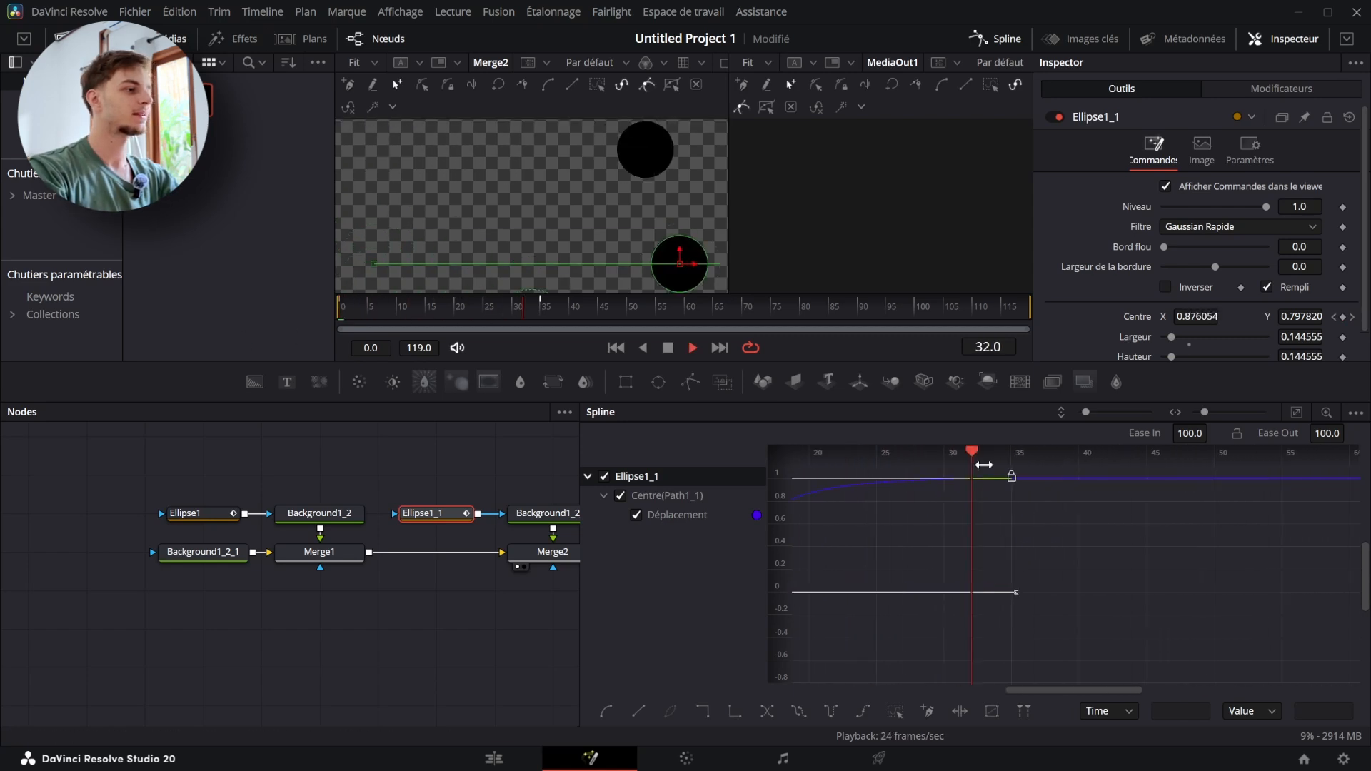
{"action": "key", "text": "space"}
{"action": "left_click_drag", "start_coordinate": [568, 315], "coordinate": [270, 328]}
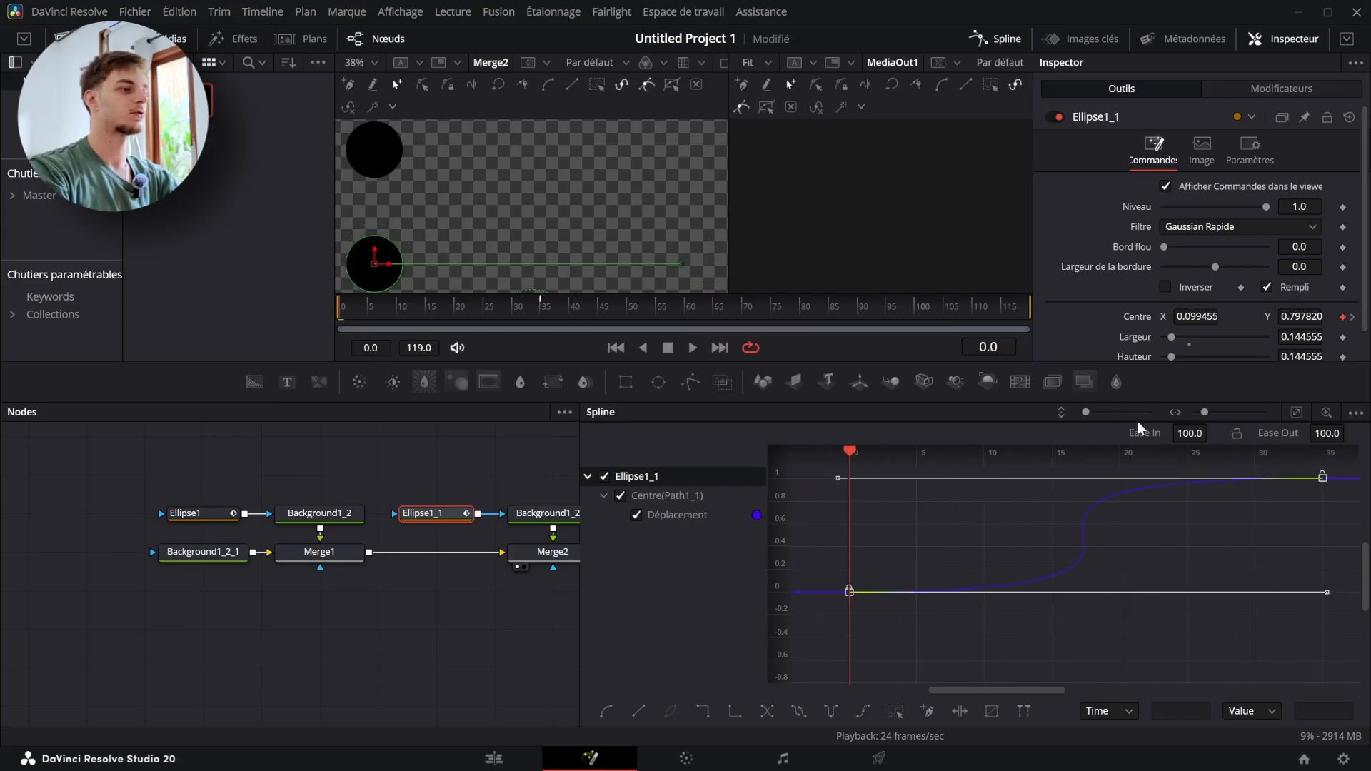
Set the displacement curve's Ease In to 0, preview the motion and return to frame 0.
{"action": "left_click_drag", "start_coordinate": [1190, 434], "coordinate": [1120, 434]}
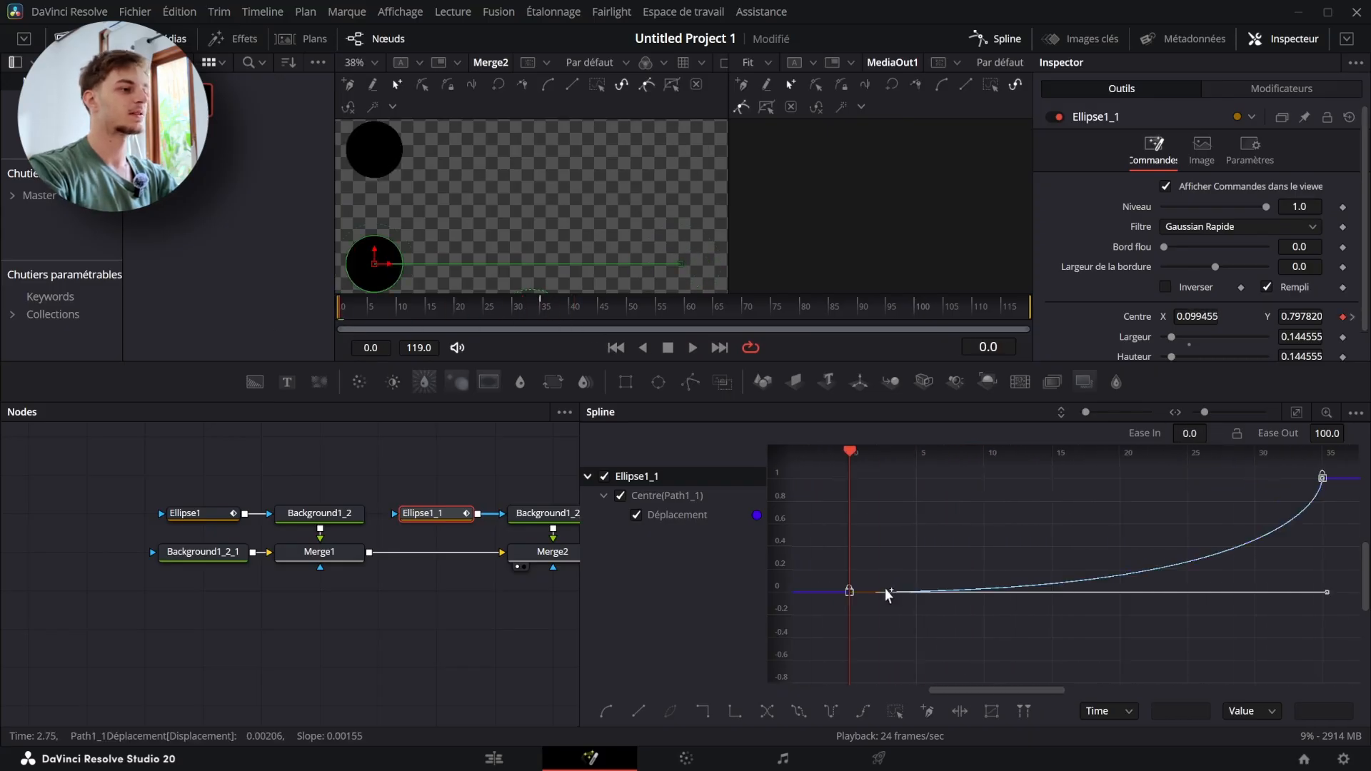
{"action": "key", "text": "space"}
{"action": "key", "text": "space"}
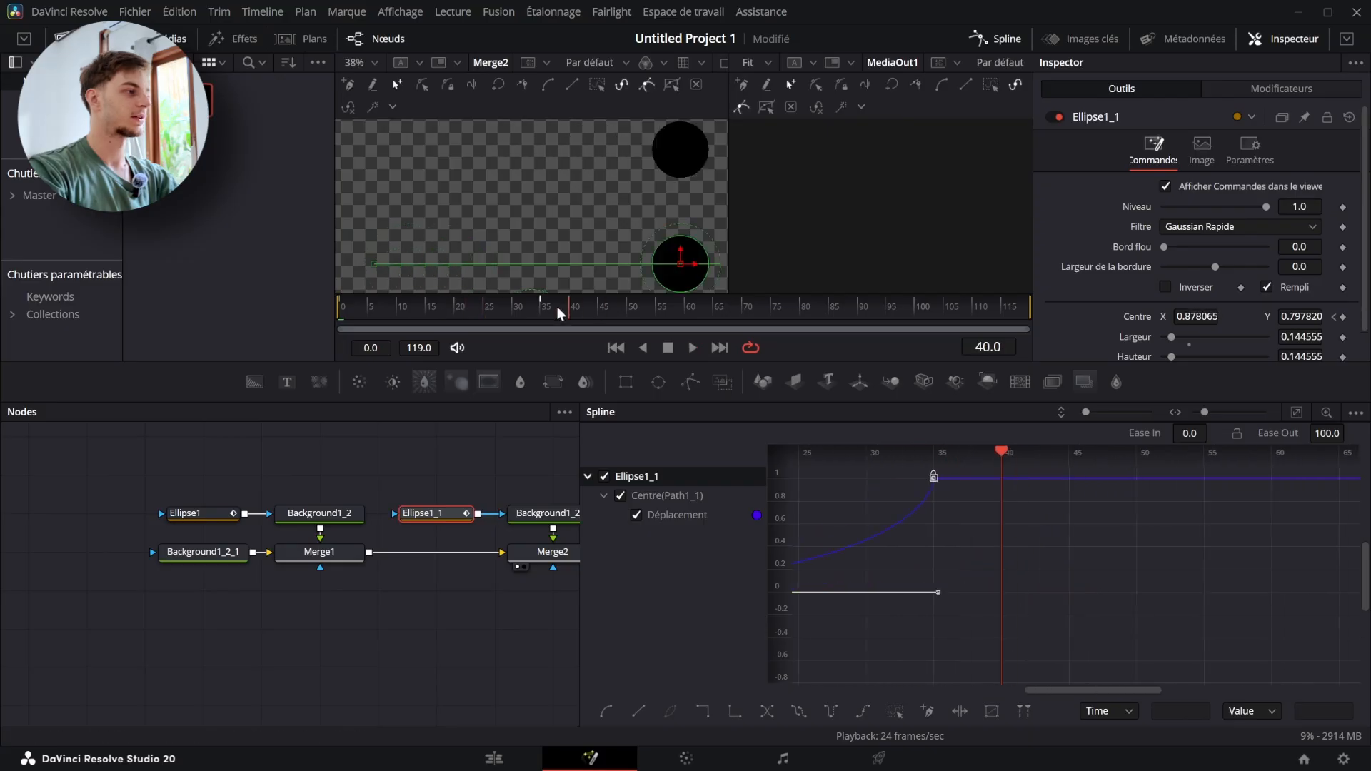
{"action": "left_click_drag", "start_coordinate": [558, 310], "coordinate": [337, 314]}
Flatten the displacement keyframes with Ease In 61.4 and Ease Out 54.0, and scrub through the motion.
{"action": "key", "text": "f"}
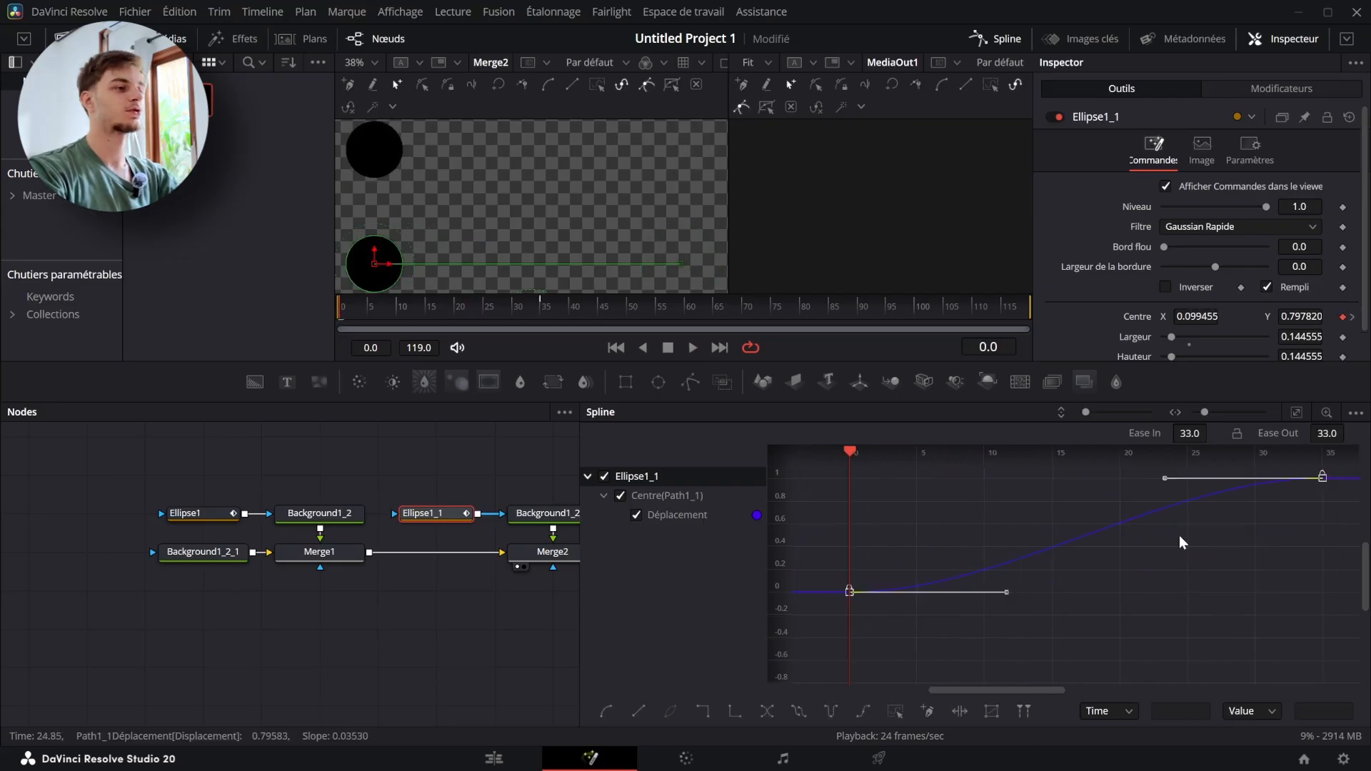
{"action": "left_click_drag", "start_coordinate": [1300, 438], "coordinate": [1350, 431]}
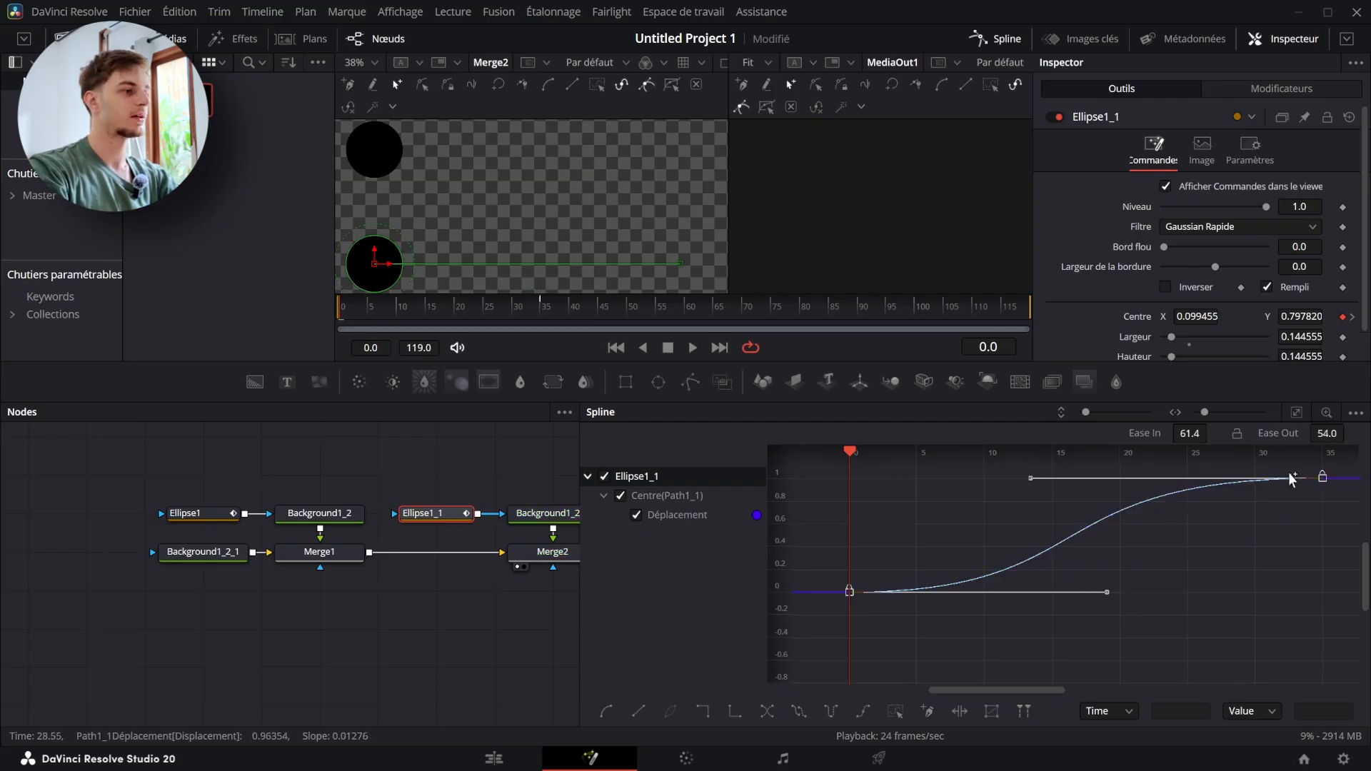
{"action": "left_click_drag", "start_coordinate": [227, 326], "coordinate": [471, 292]}
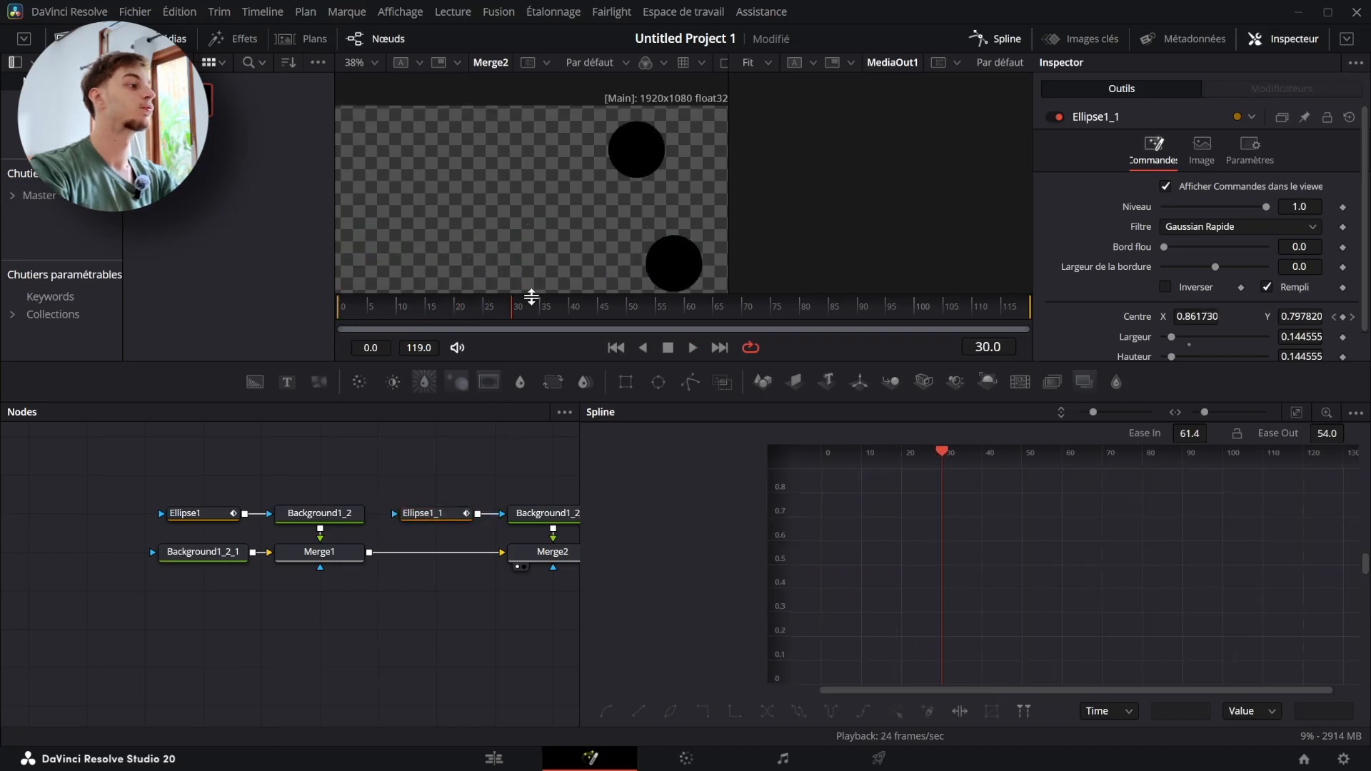
{"action": "left_click_drag", "start_coordinate": [534, 307], "coordinate": [211, 360]}
Flatten the displacement keyframes with Ease In 80.8 and Ease Out 59.9, and play the animation.
{"action": "left_click", "coordinate": [1297, 412]}
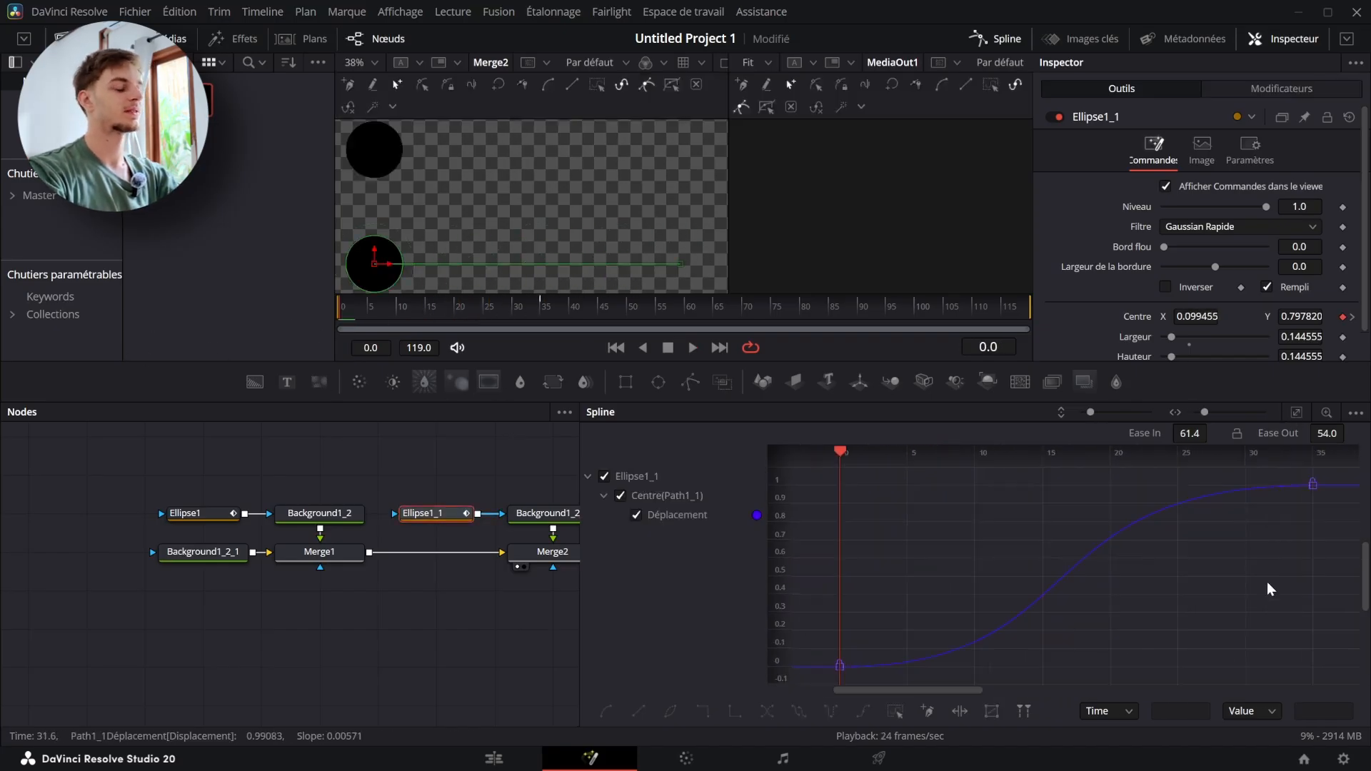
{"action": "key", "text": "f"}
{"action": "left_click_drag", "start_coordinate": [1195, 433], "coordinate": [1212, 435]}
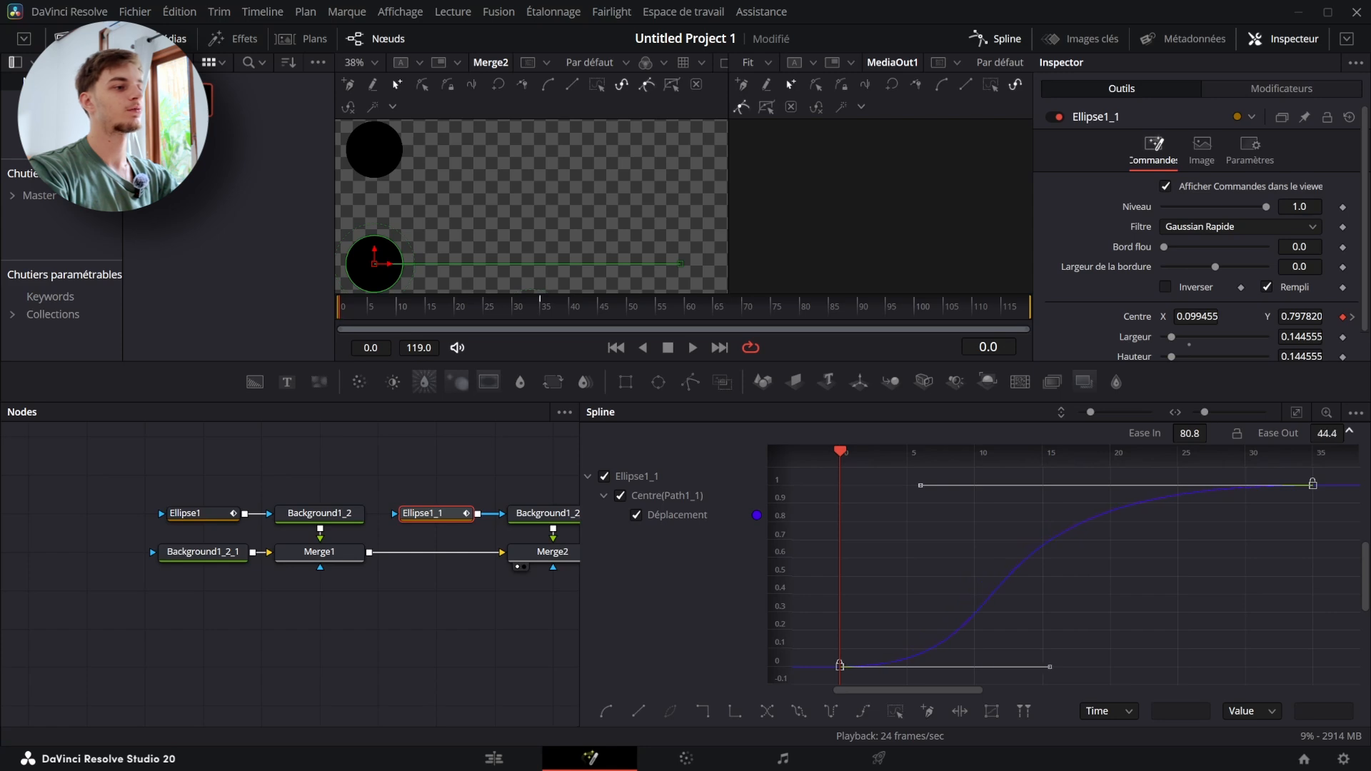
{"action": "left_click_drag", "start_coordinate": [1328, 434], "coordinate": [1329, 433]}
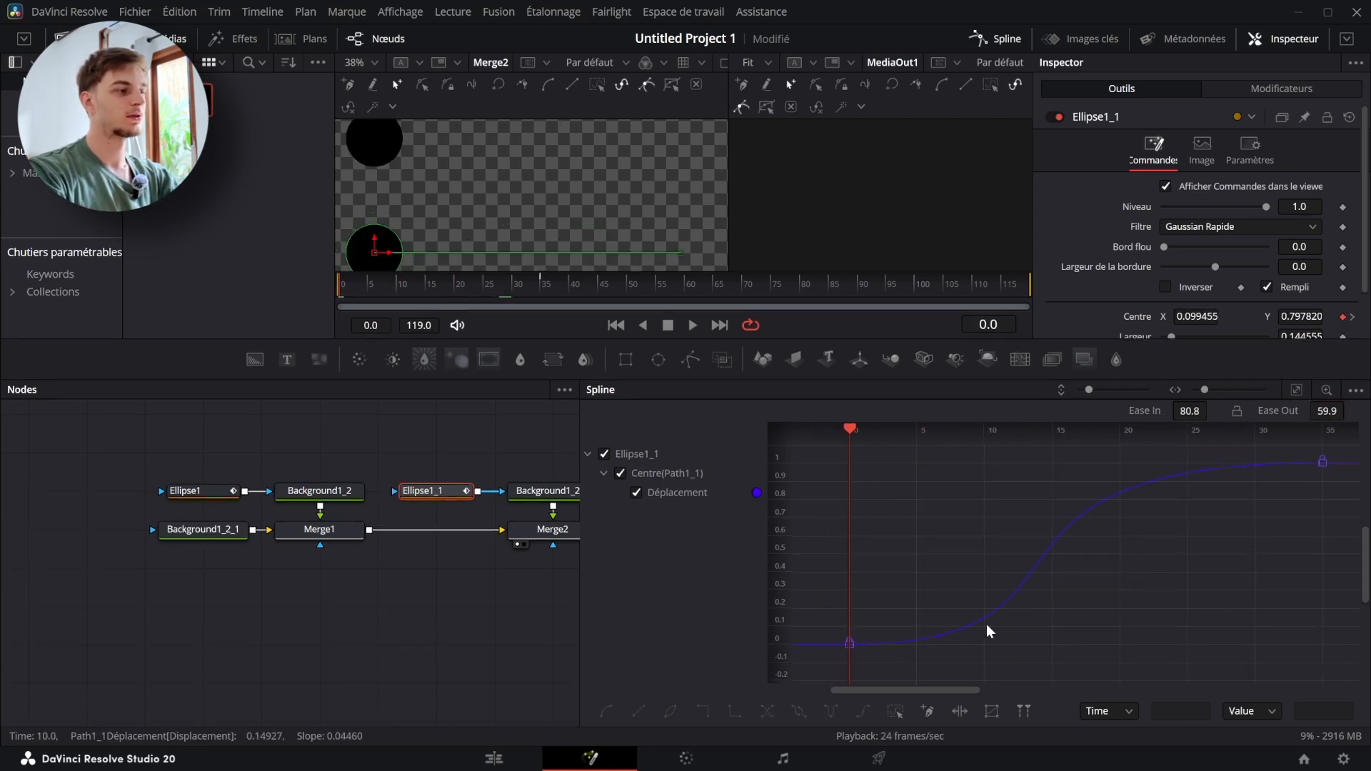
{"action": "key", "text": "space"}
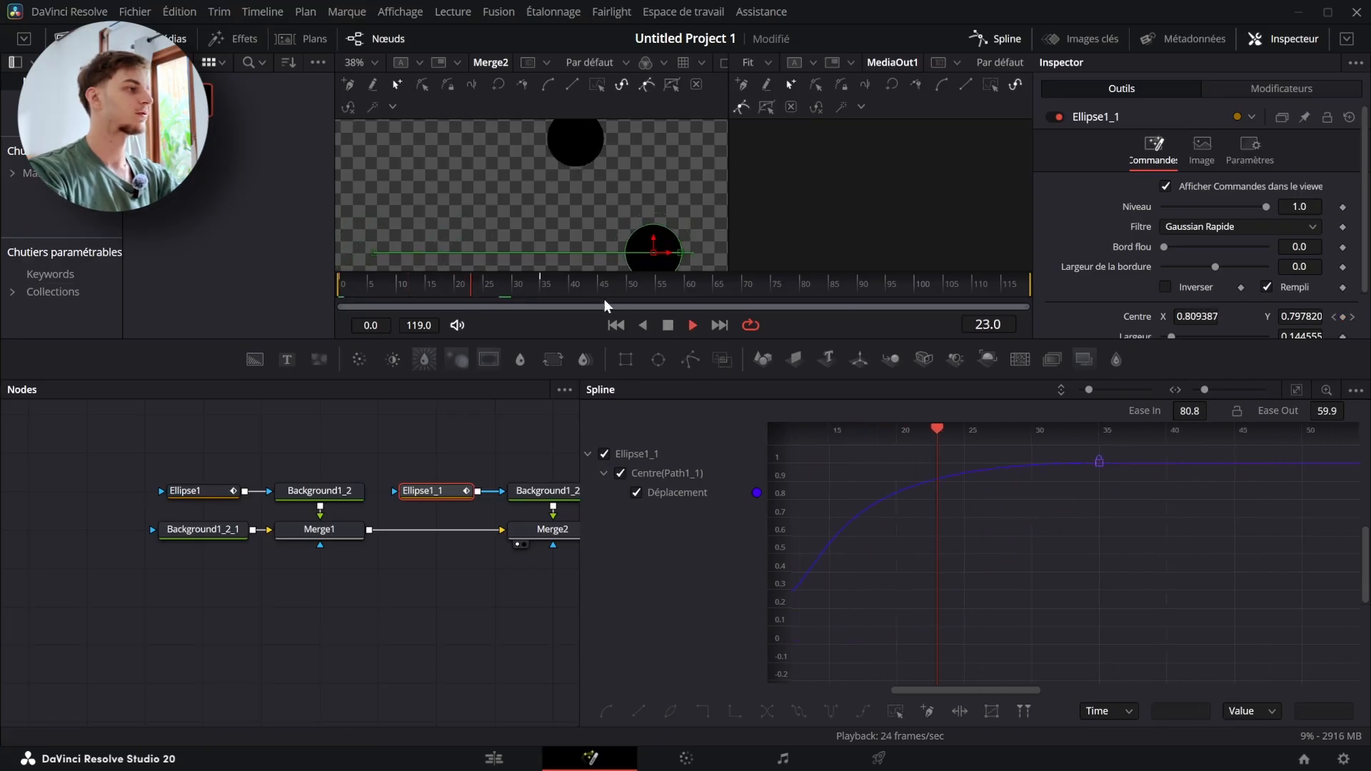
Stop the playback, close the Spline editor and replay the two circles' motion.
{"action": "key", "text": "space"}
{"action": "left_click_drag", "start_coordinate": [903, 341], "coordinate": [903, 393]}
{"action": "left_click", "coordinate": [997, 40]}
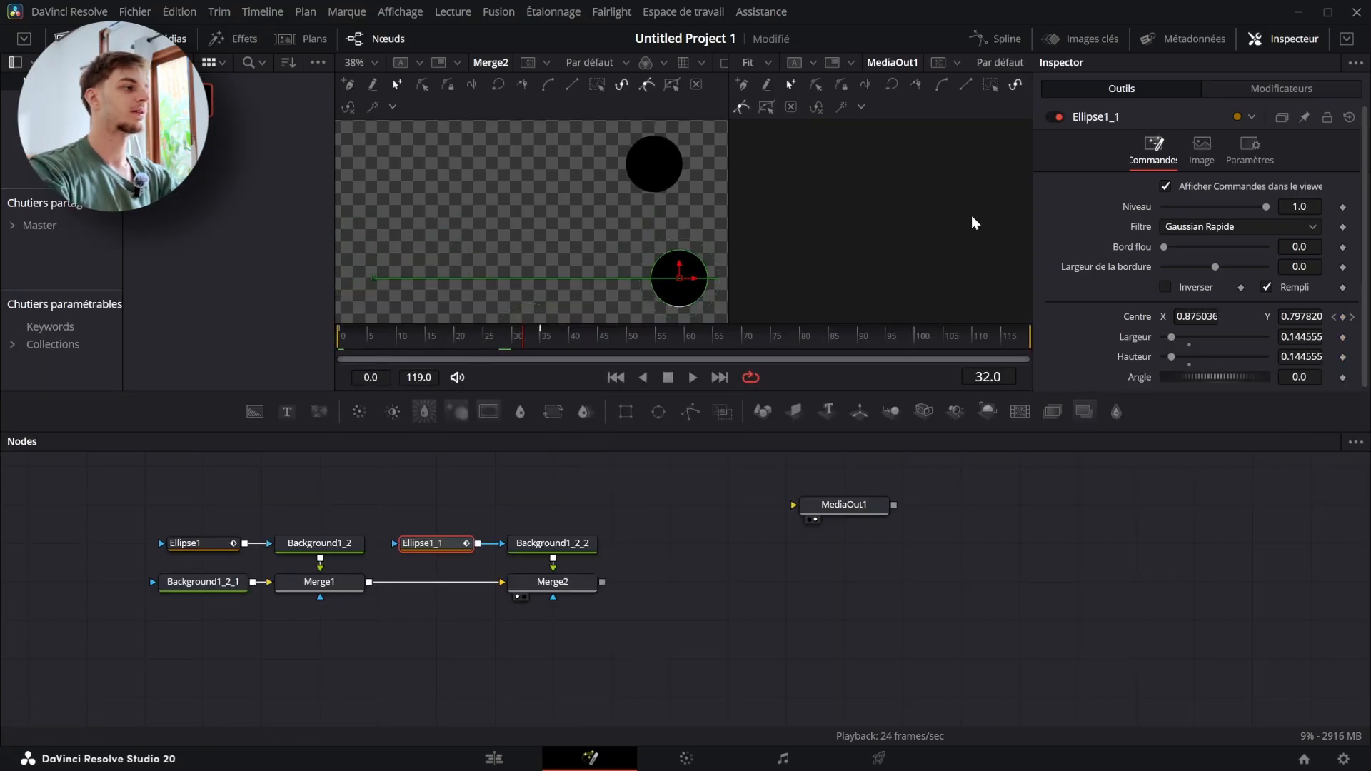
{"action": "key", "text": "space"}
{"action": "key", "text": "space"}
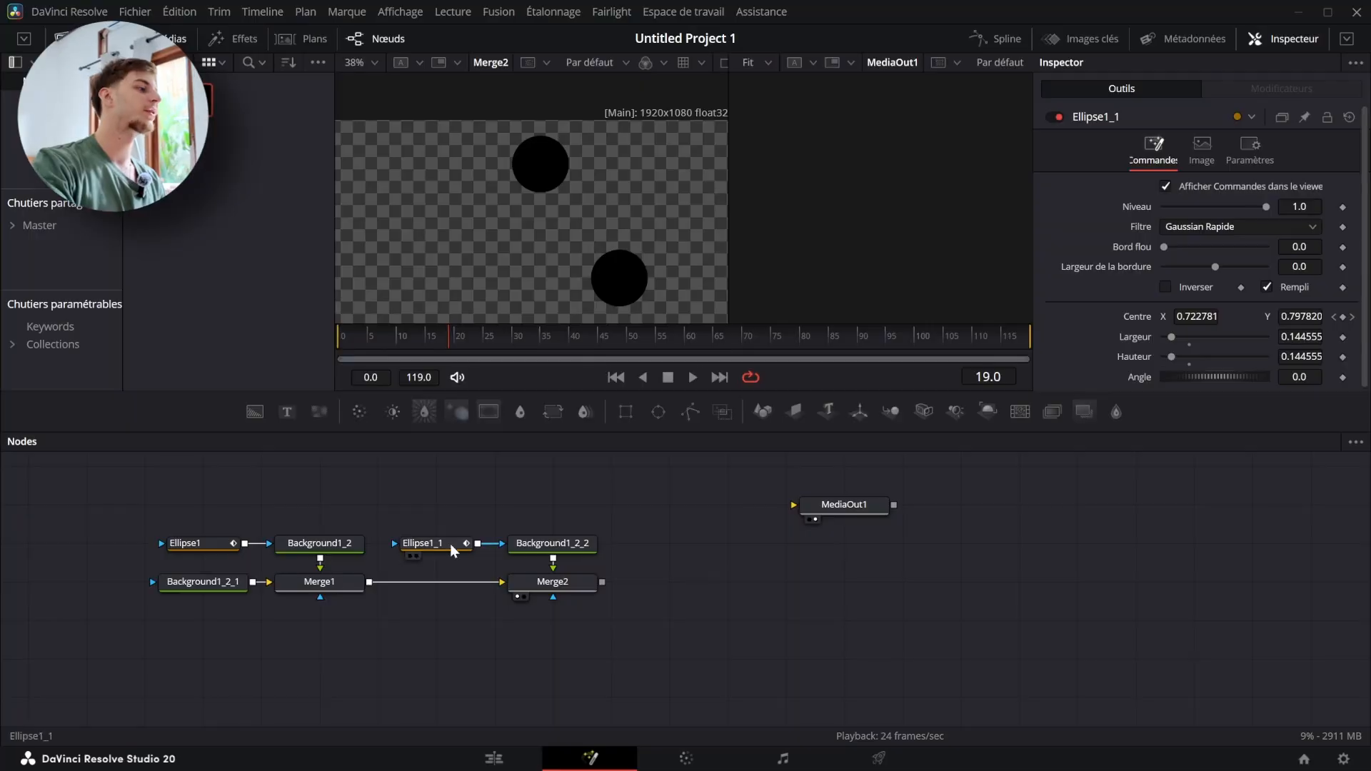
Enable motion blur in the settings of the Ellipse1_1 node.
{"action": "left_click", "coordinate": [450, 543]}
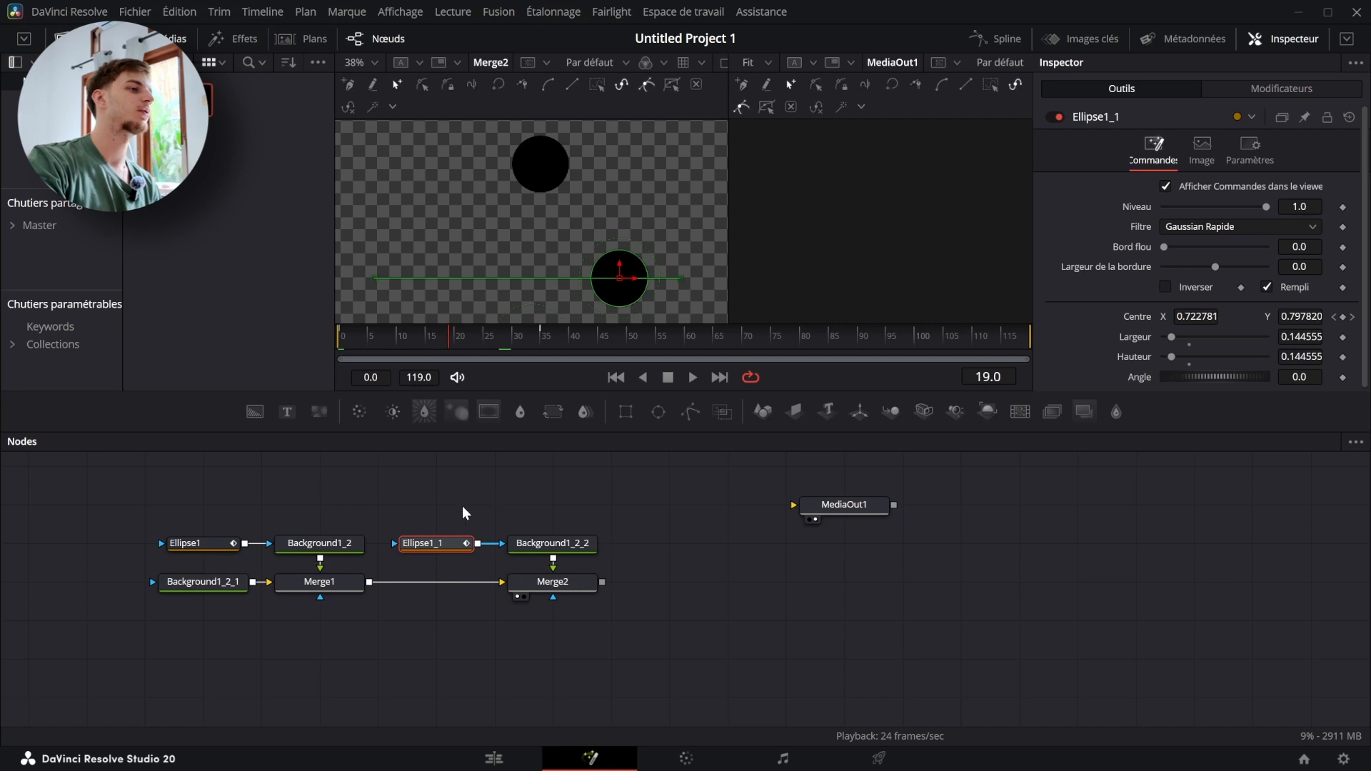
{"action": "left_click", "coordinate": [1248, 147]}
{"action": "left_click", "coordinate": [1165, 205]}
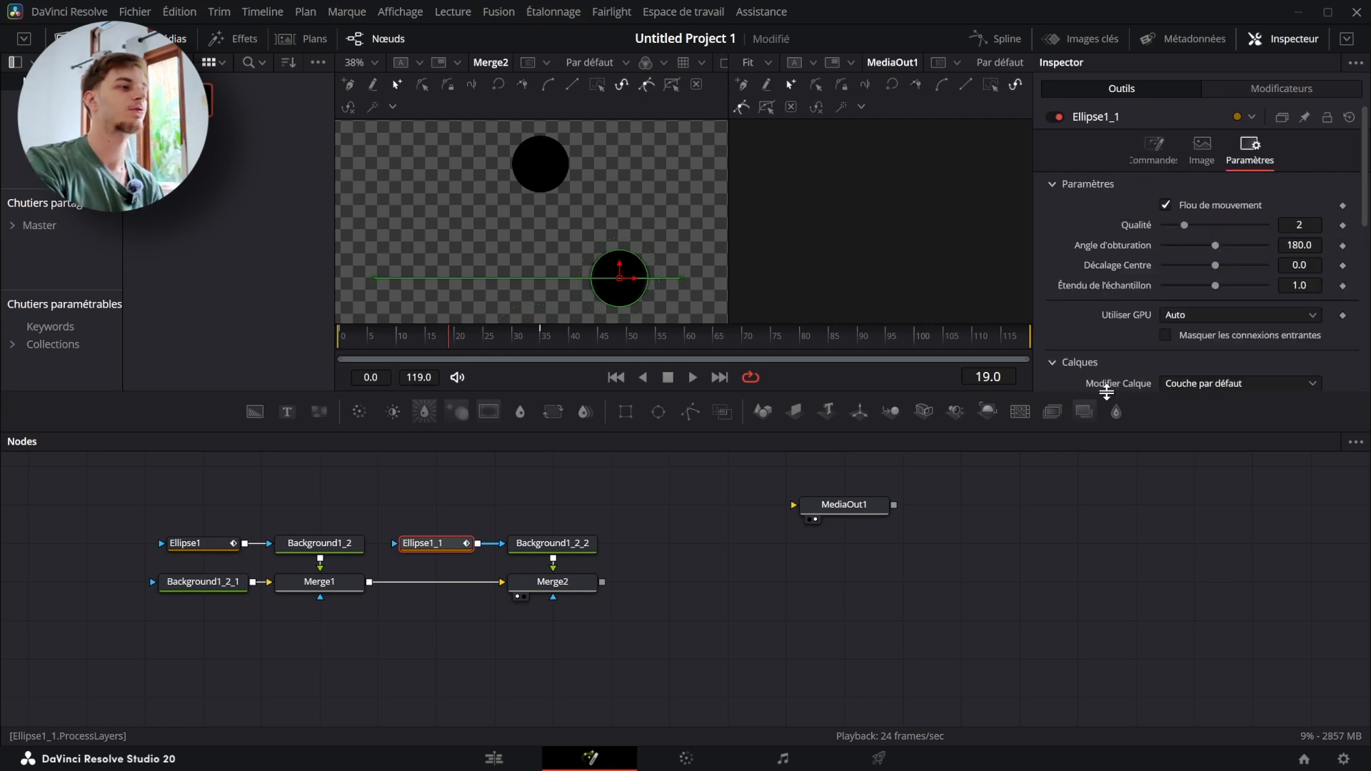
Inspect the settings of the Background1_2_2 and Merge2 nodes for their own motion blur options.
{"action": "left_click", "coordinate": [588, 547]}
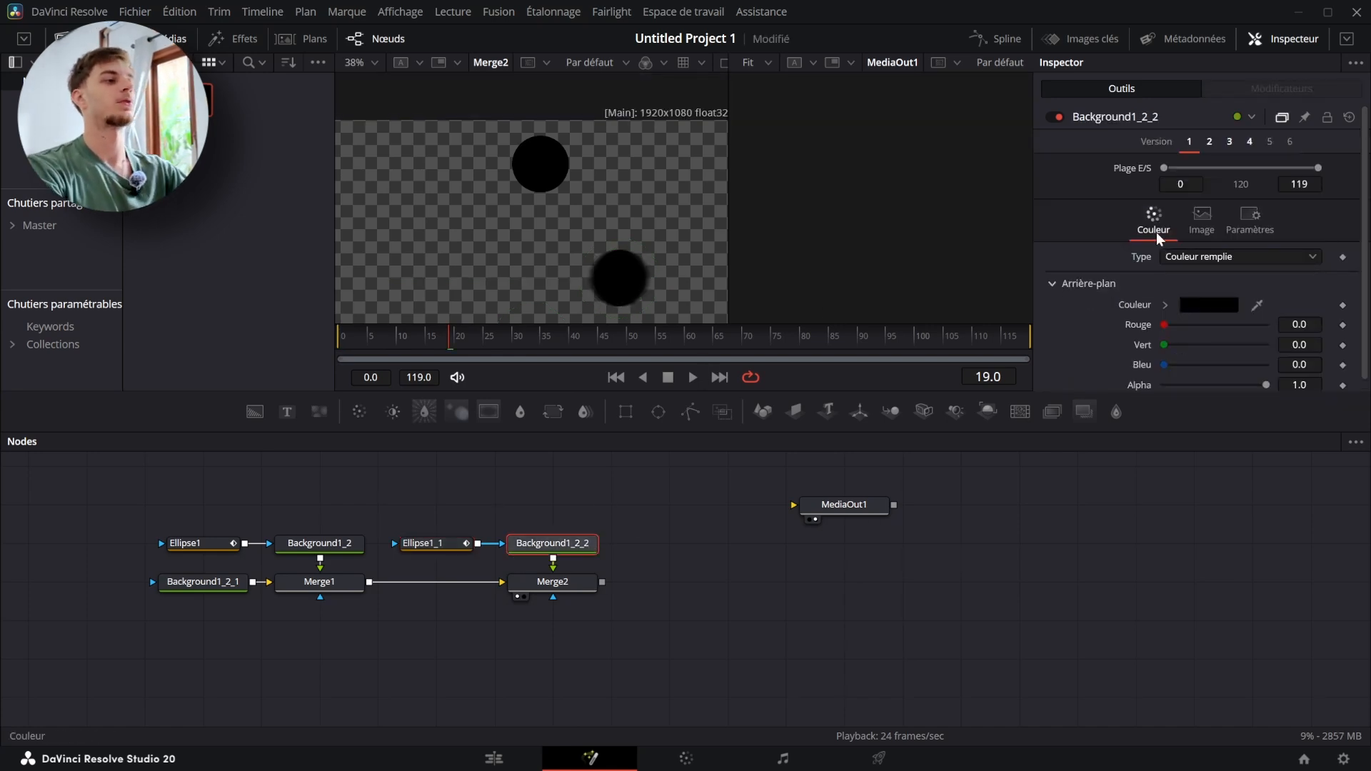
{"action": "left_click", "coordinate": [1250, 223]}
{"action": "left_click", "coordinate": [552, 582]}
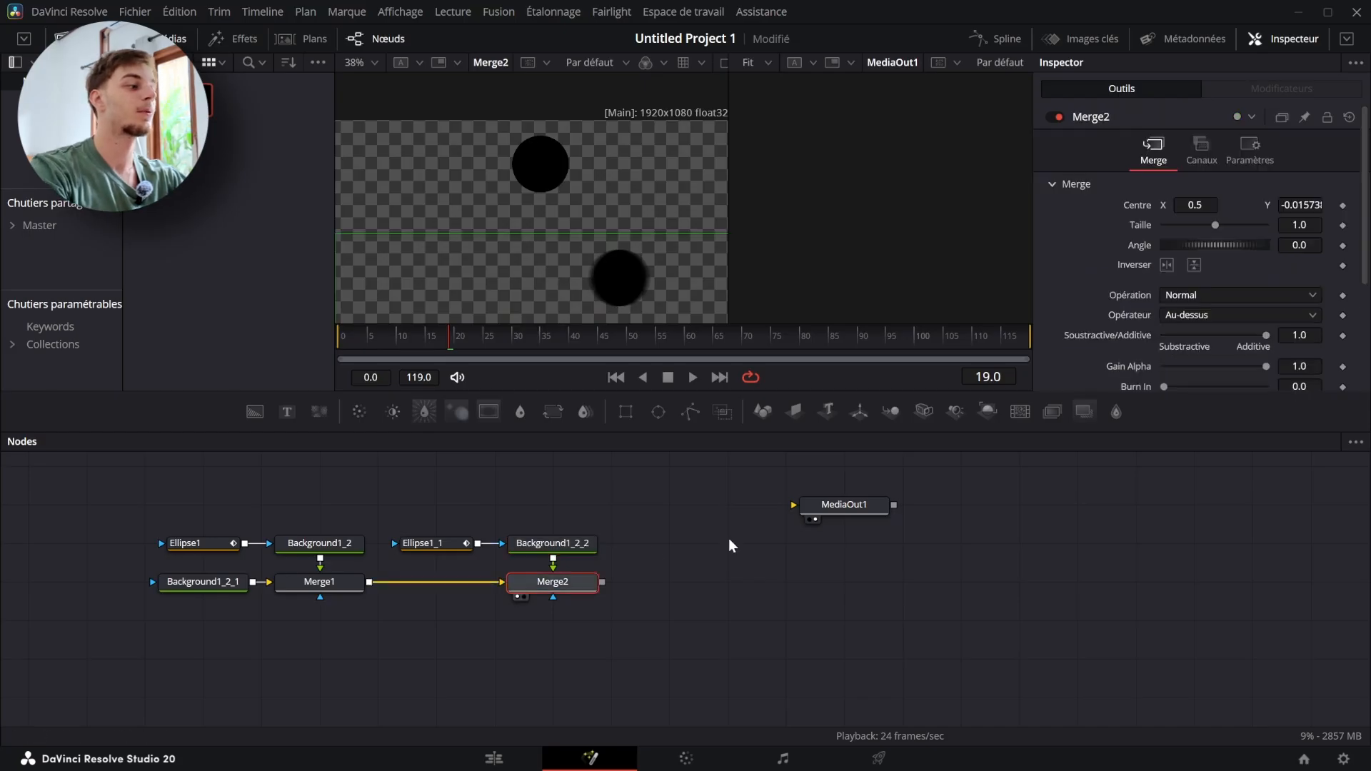
{"action": "left_click", "coordinate": [1260, 148]}
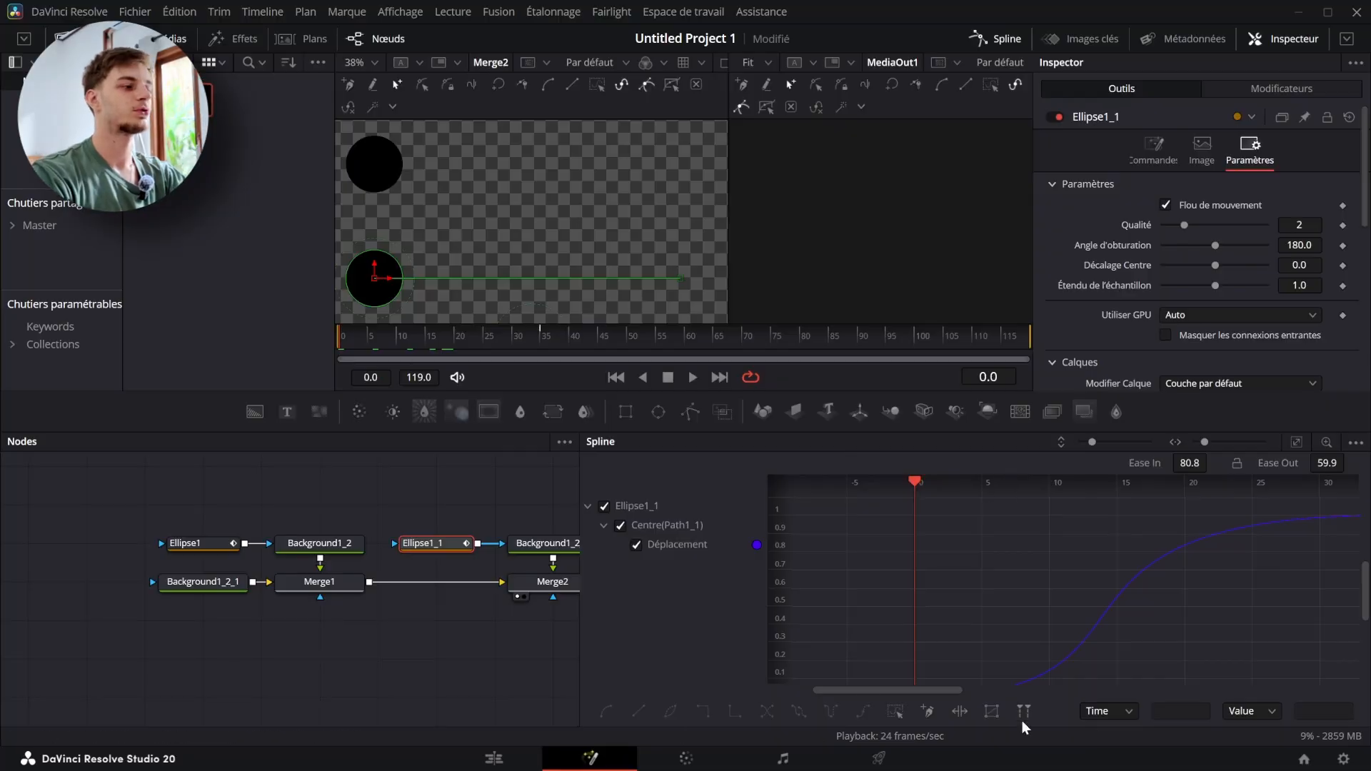
Select all of Ellipse1_1's displacement keyframes, make them linear, and smooth them with Ease In 33.0 and Ease Out 33.0.
{"action": "left_click", "coordinate": [1296, 442]}
{"action": "key", "text": "ctrl+a"}
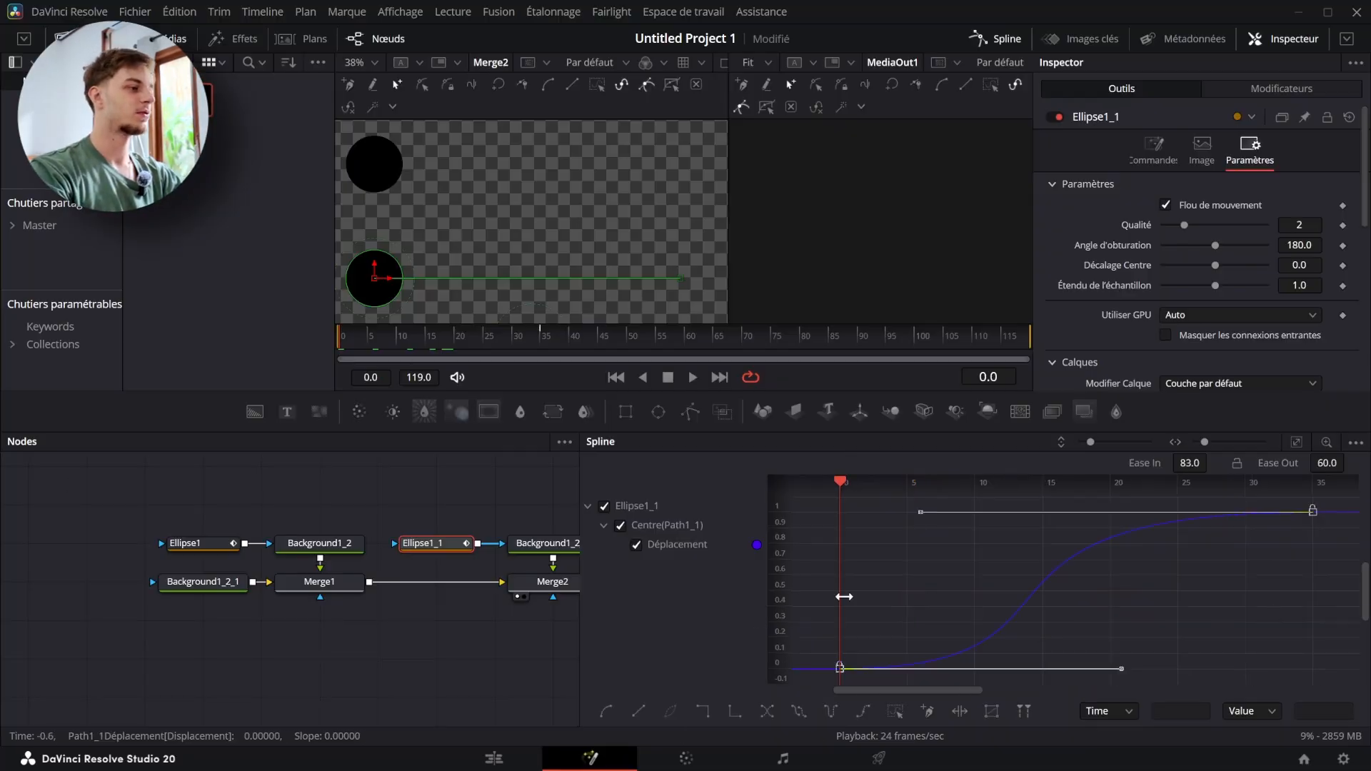
{"action": "left_click", "coordinate": [639, 715]}
{"action": "left_click", "coordinate": [609, 713]}
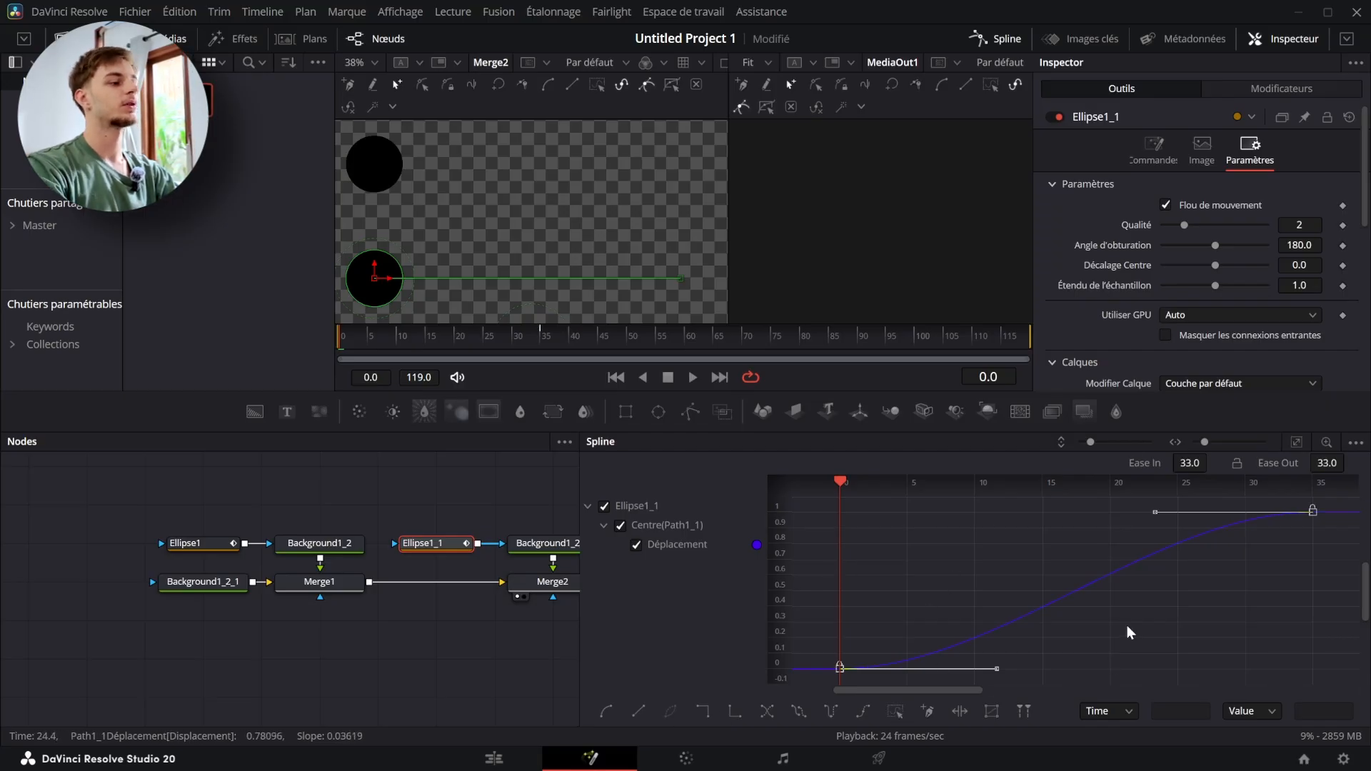
Reverse the displacement keyframes, preview the backwards motion and reverse them back.
{"action": "left_click", "coordinate": [765, 718]}
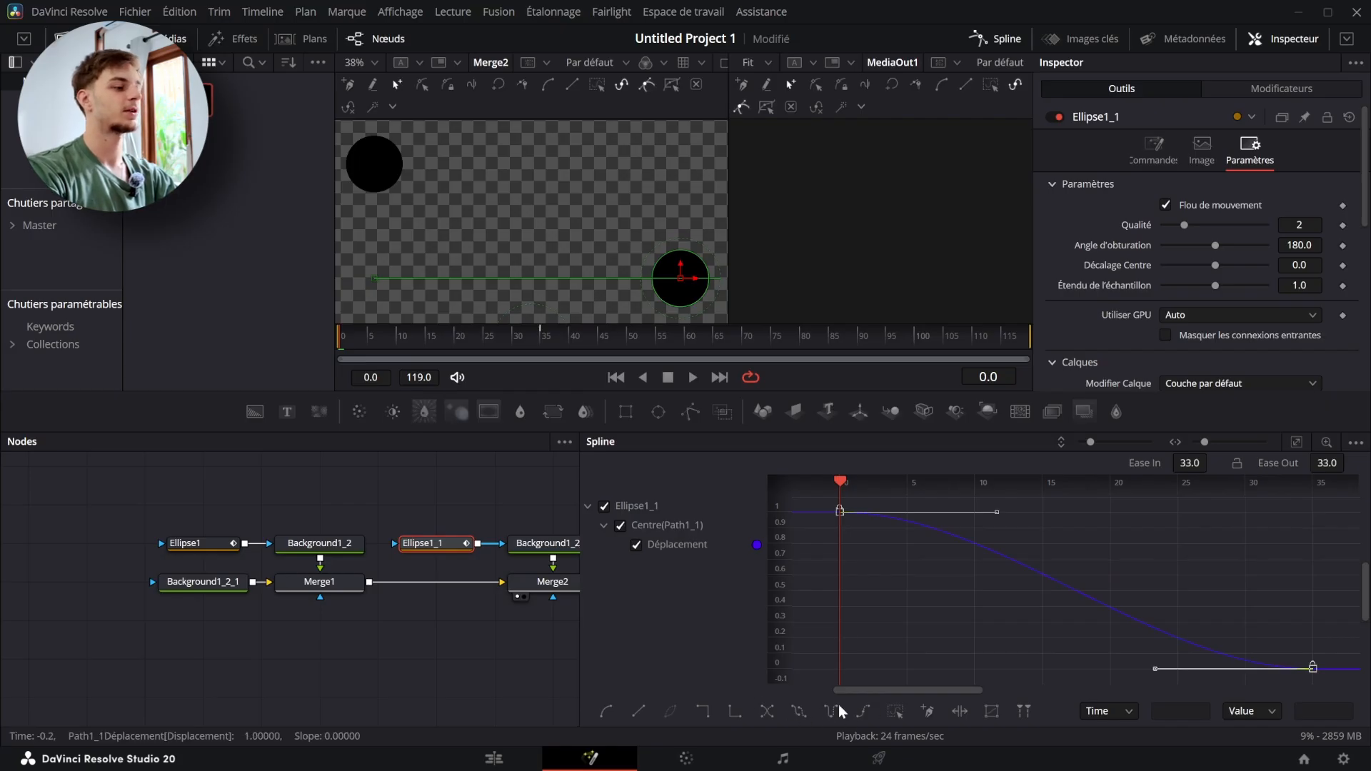
{"action": "key", "text": "space"}
{"action": "key", "text": "space"}
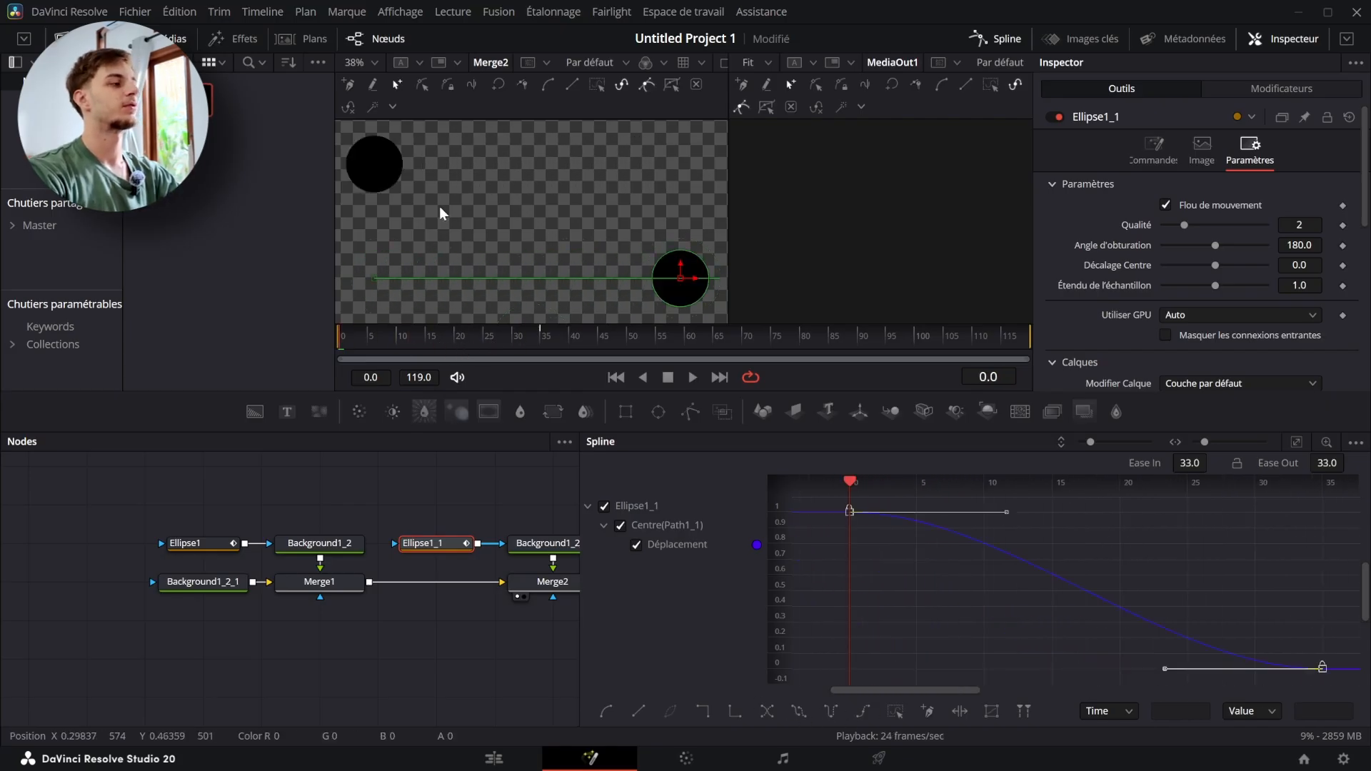
{"action": "key", "text": "space"}
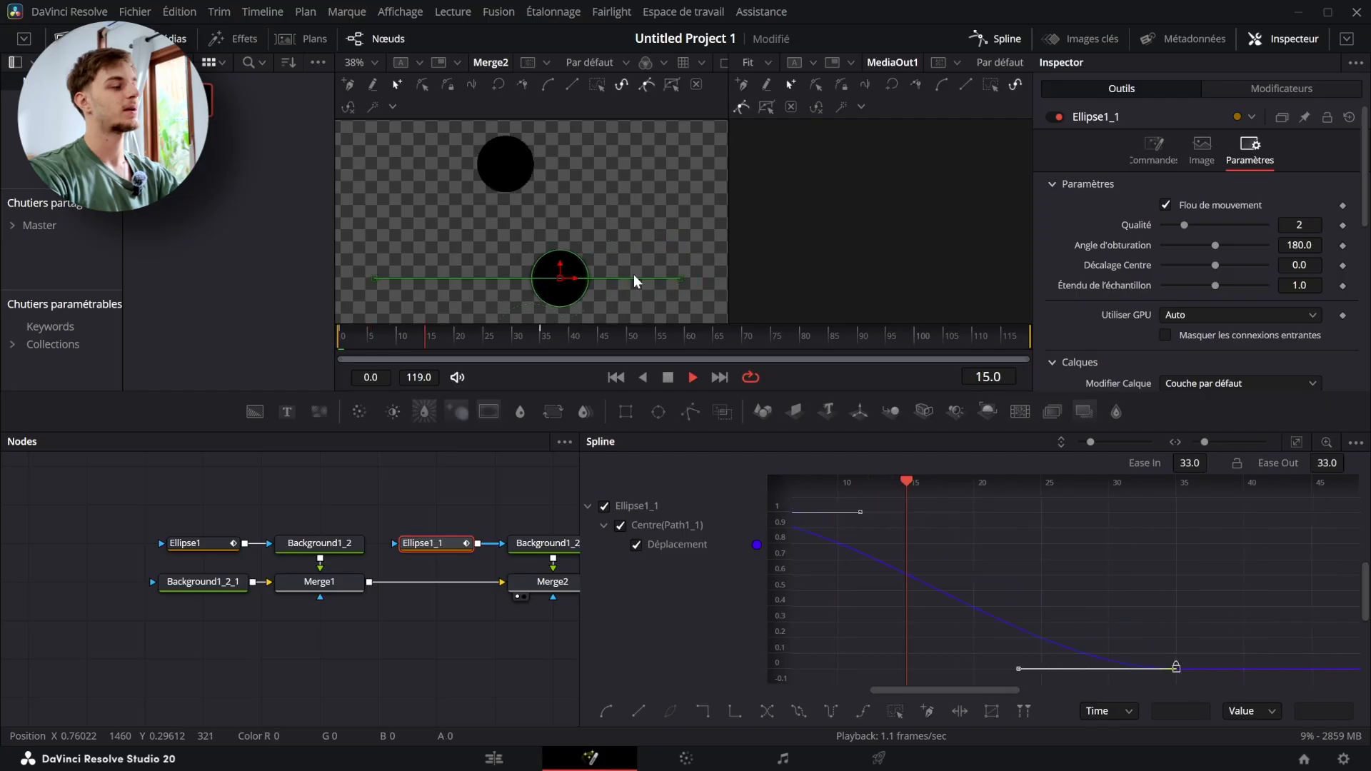
{"action": "key", "text": "space"}
{"action": "left_click", "coordinate": [766, 711]}
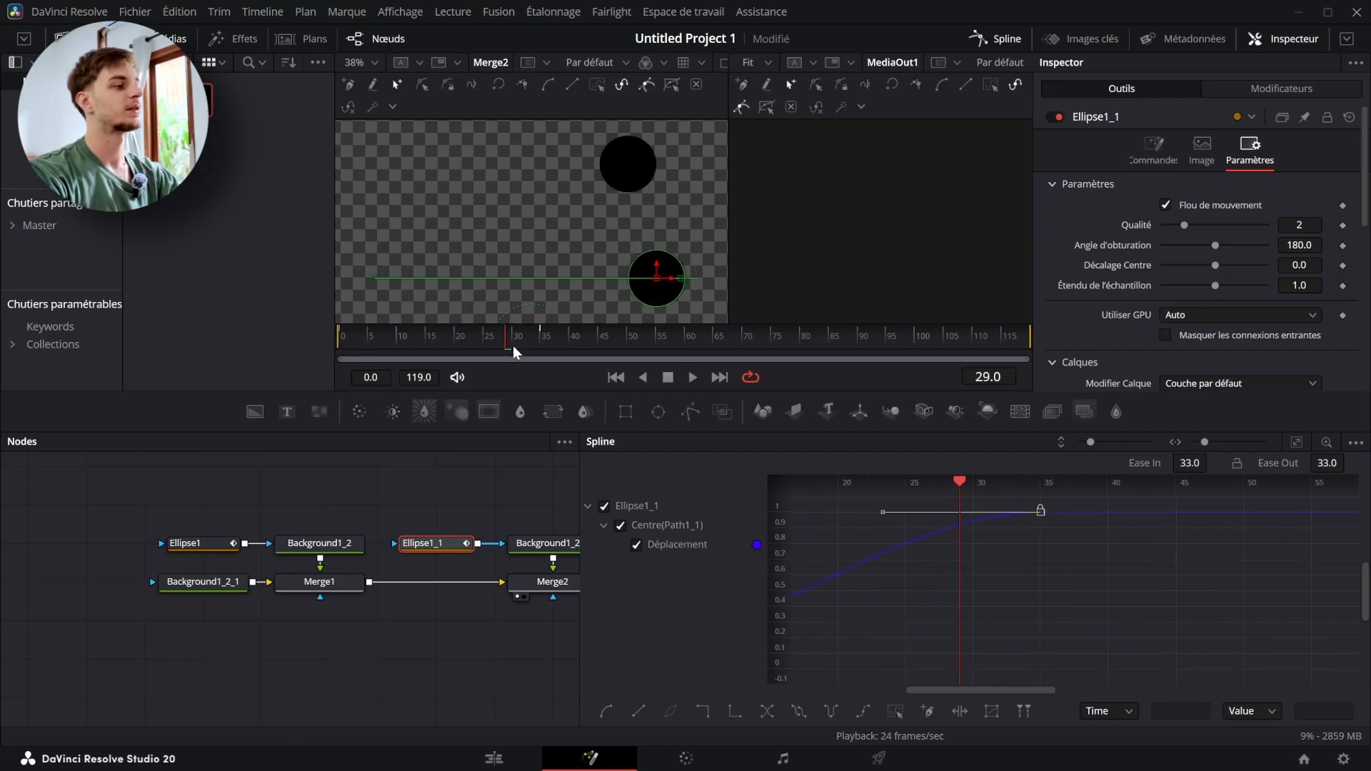
Loop the displacement curve and play the repeated motion from frame 0.
{"action": "key", "text": "Home"}
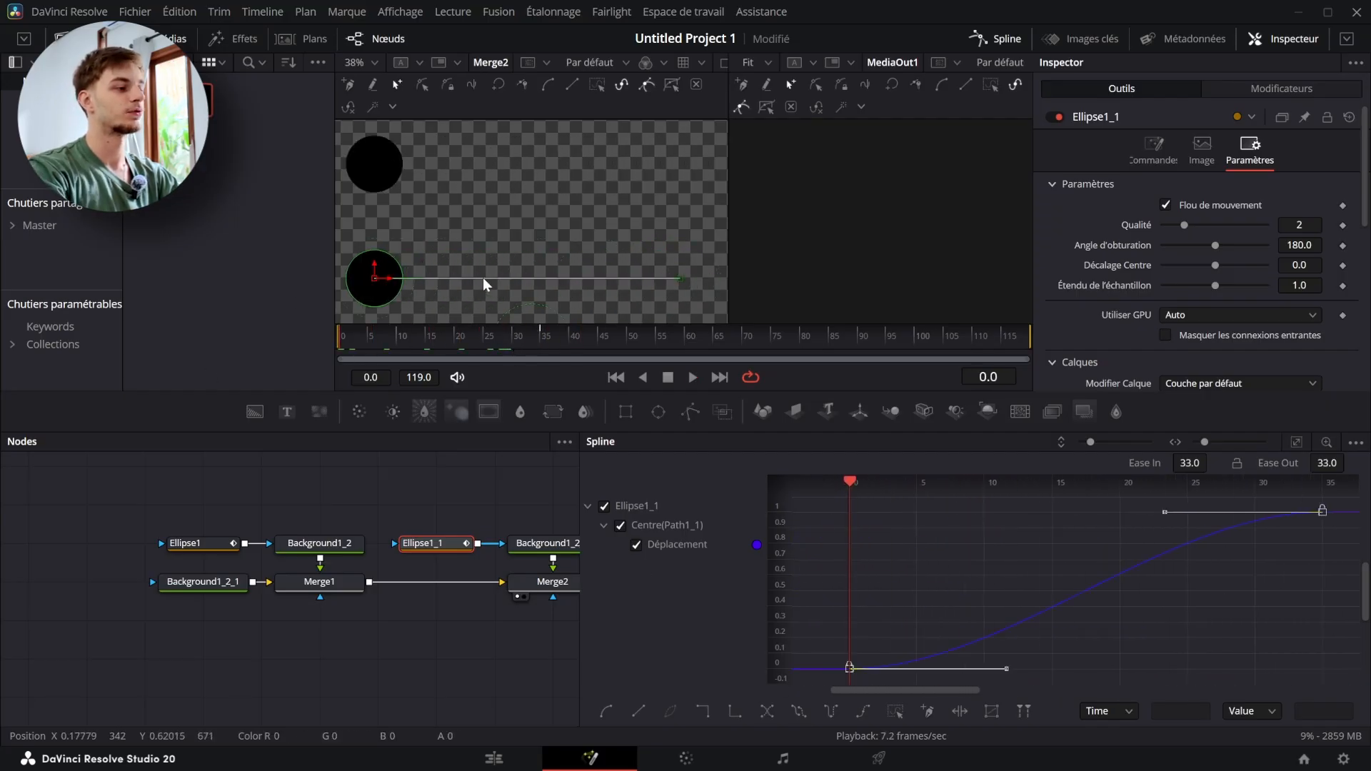
{"action": "left_click", "coordinate": [800, 713]}
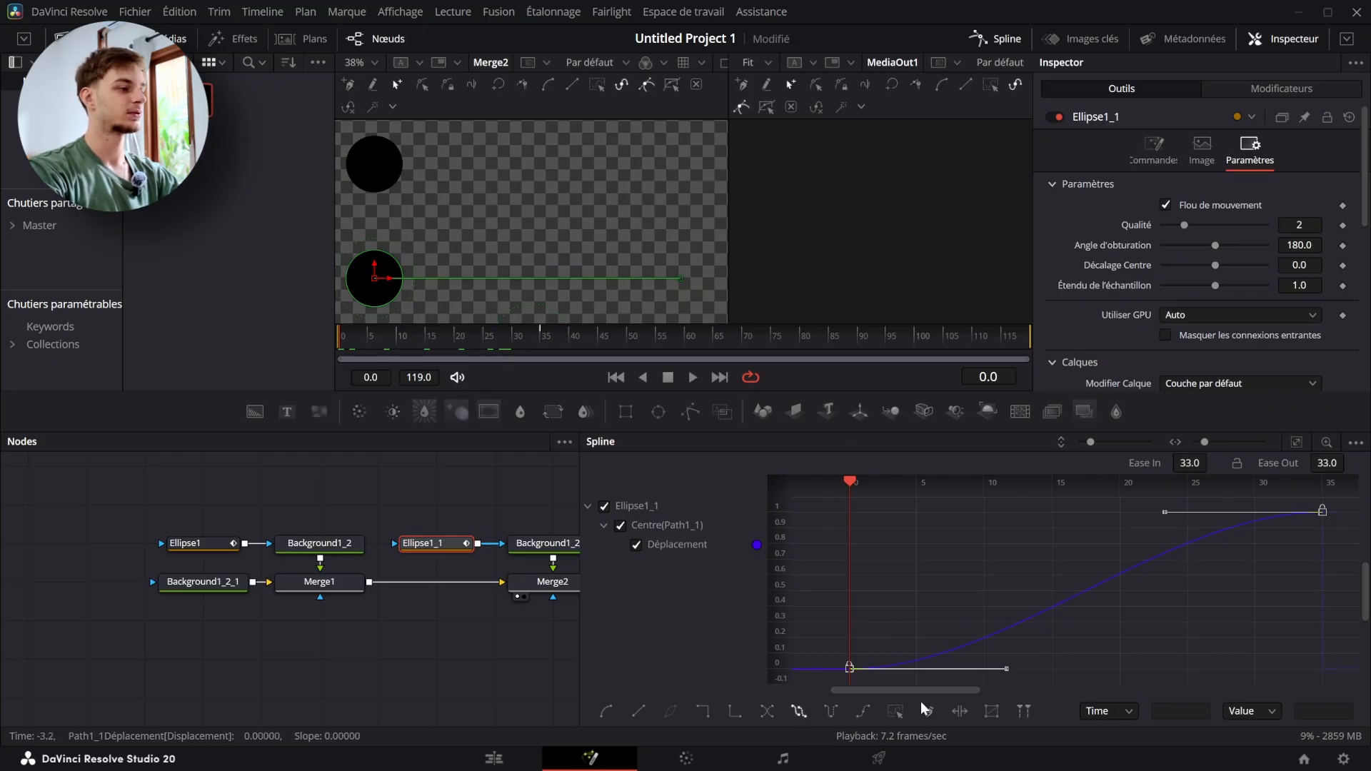
{"action": "key", "text": "space"}
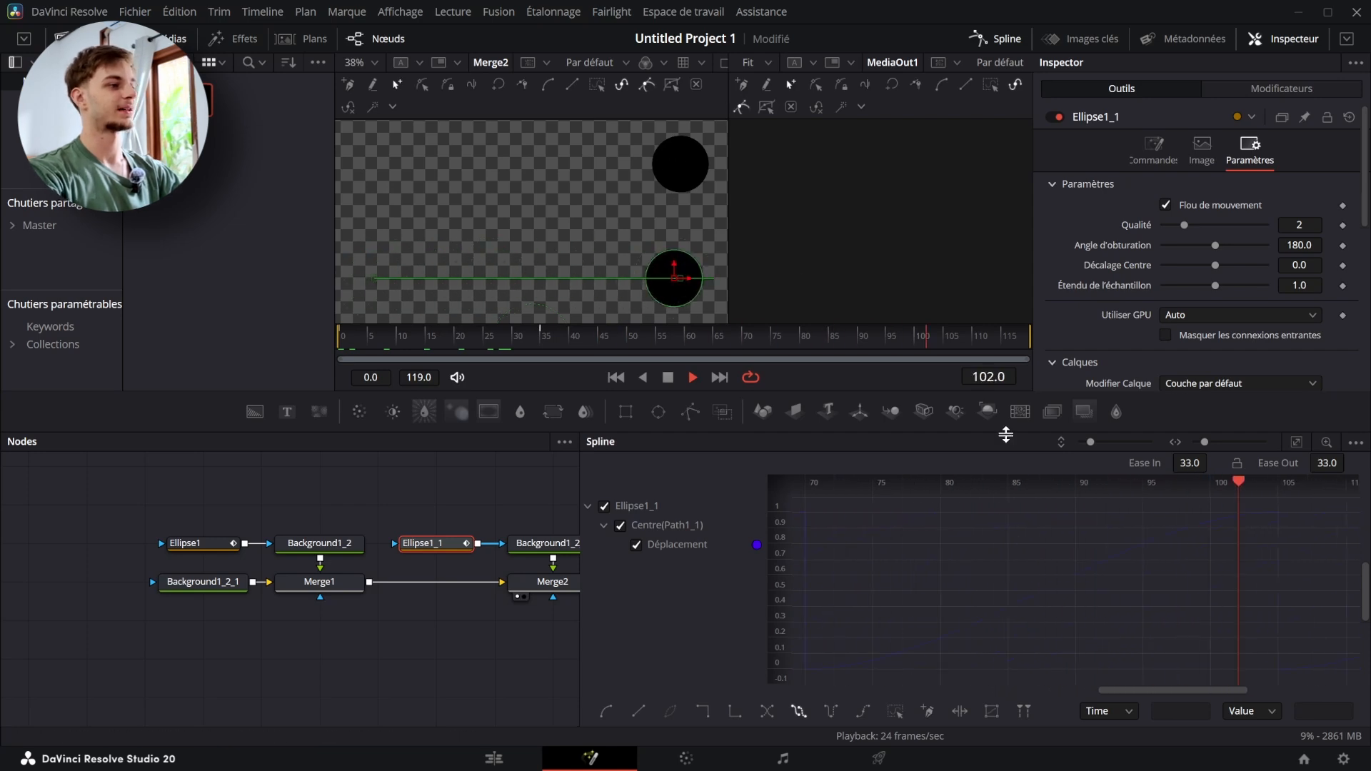
{"action": "left_click_drag", "start_coordinate": [1035, 687], "coordinate": [632, 664]}
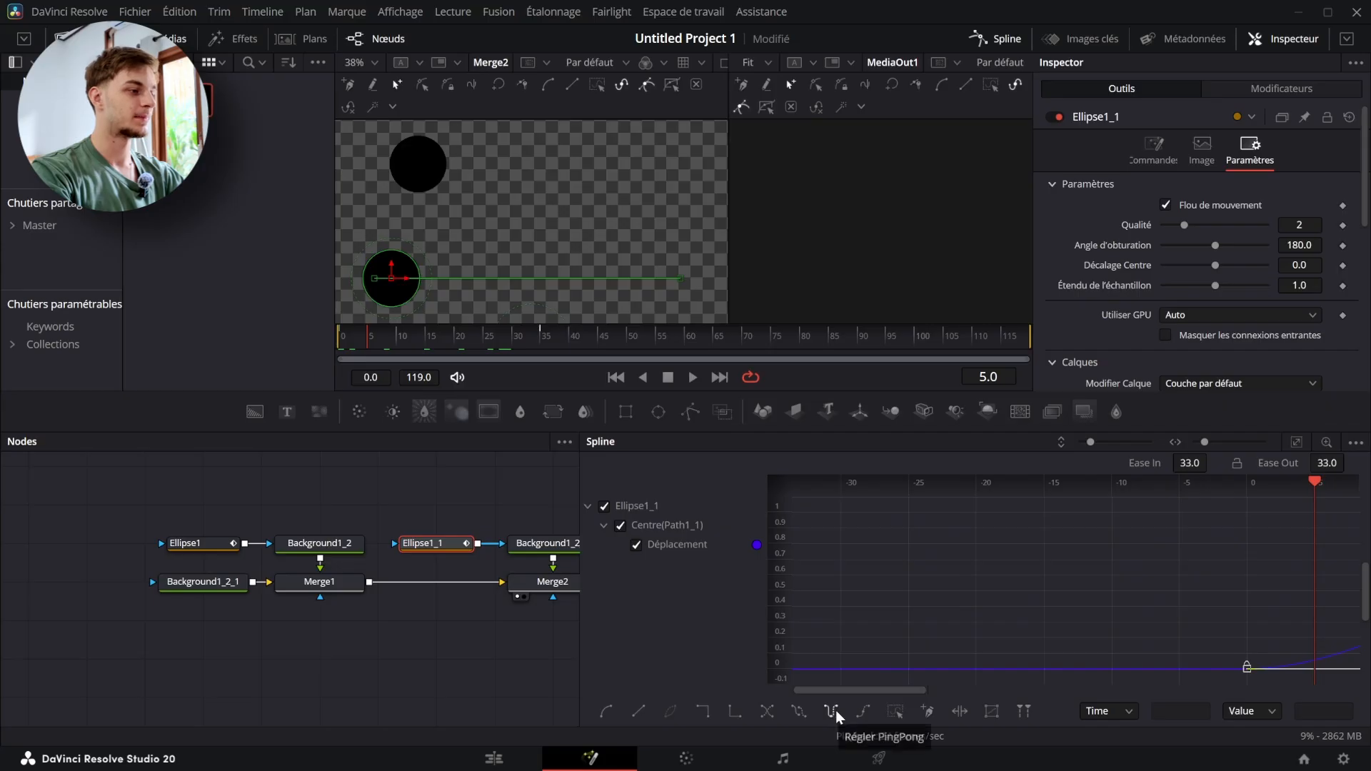
Play the displacement curve in PingPong mode, extend the composition's range to frame 629 and scrub through it.
{"action": "key", "text": "space"}
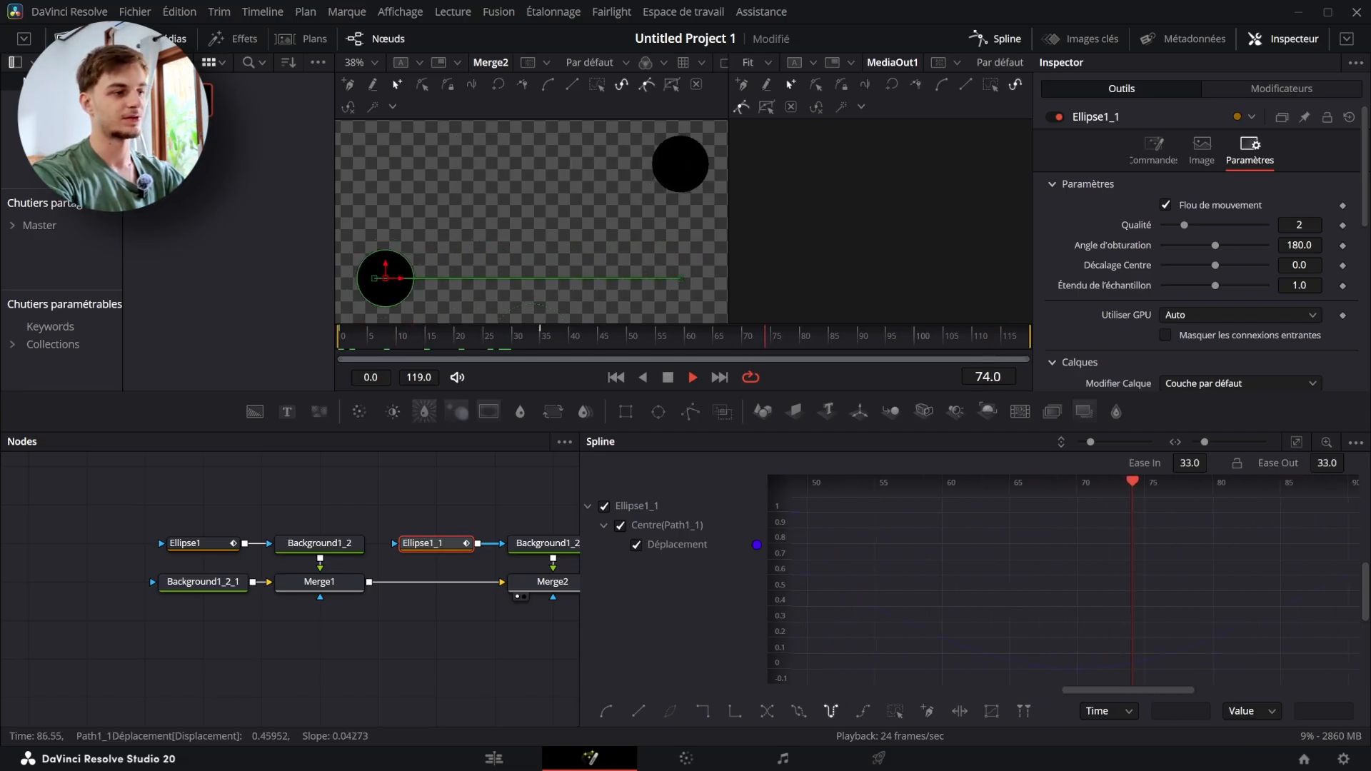
{"action": "left_click_drag", "start_coordinate": [955, 335], "coordinate": [939, 332]}
{"action": "left_click", "coordinate": [522, 758]}
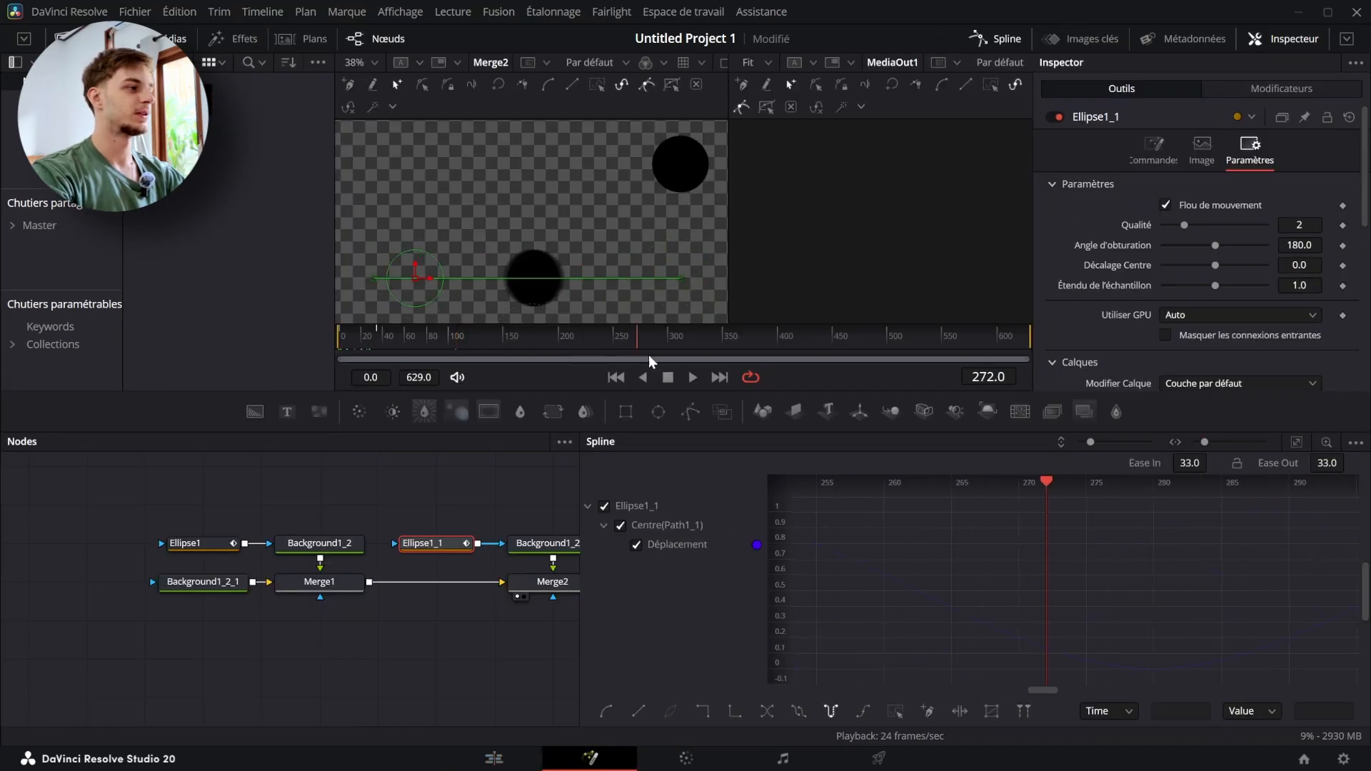
{"action": "left_click_drag", "start_coordinate": [649, 354], "coordinate": [743, 360]}
{"action": "left_click_drag", "start_coordinate": [679, 365], "coordinate": [629, 364]}
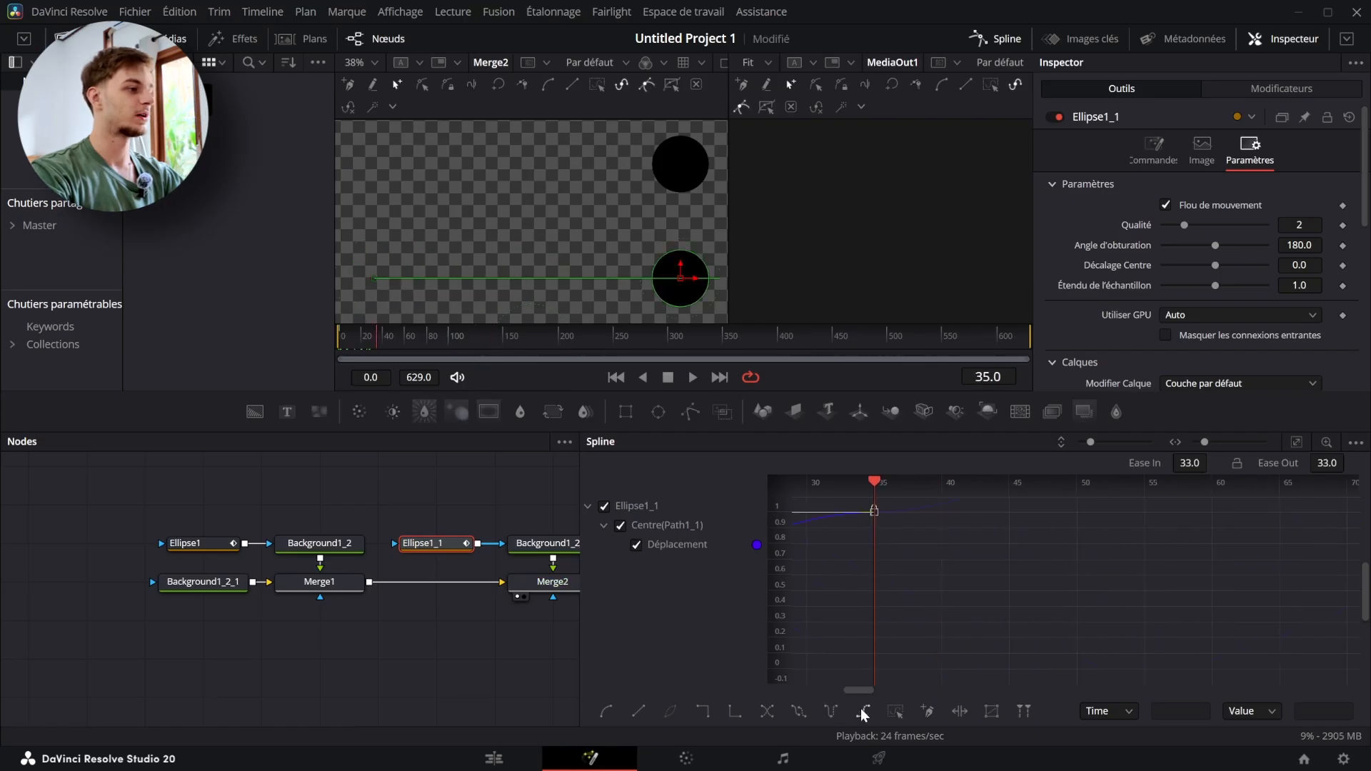
Make the displacement curve repeat relatively and play the motion with the circle travelling beyond the frame.
{"action": "left_click", "coordinate": [865, 712]}
{"action": "key", "text": "space"}
{"action": "scroll", "coordinate": [1230, 623], "scroll_direction": "down", "scroll_amount": 9}
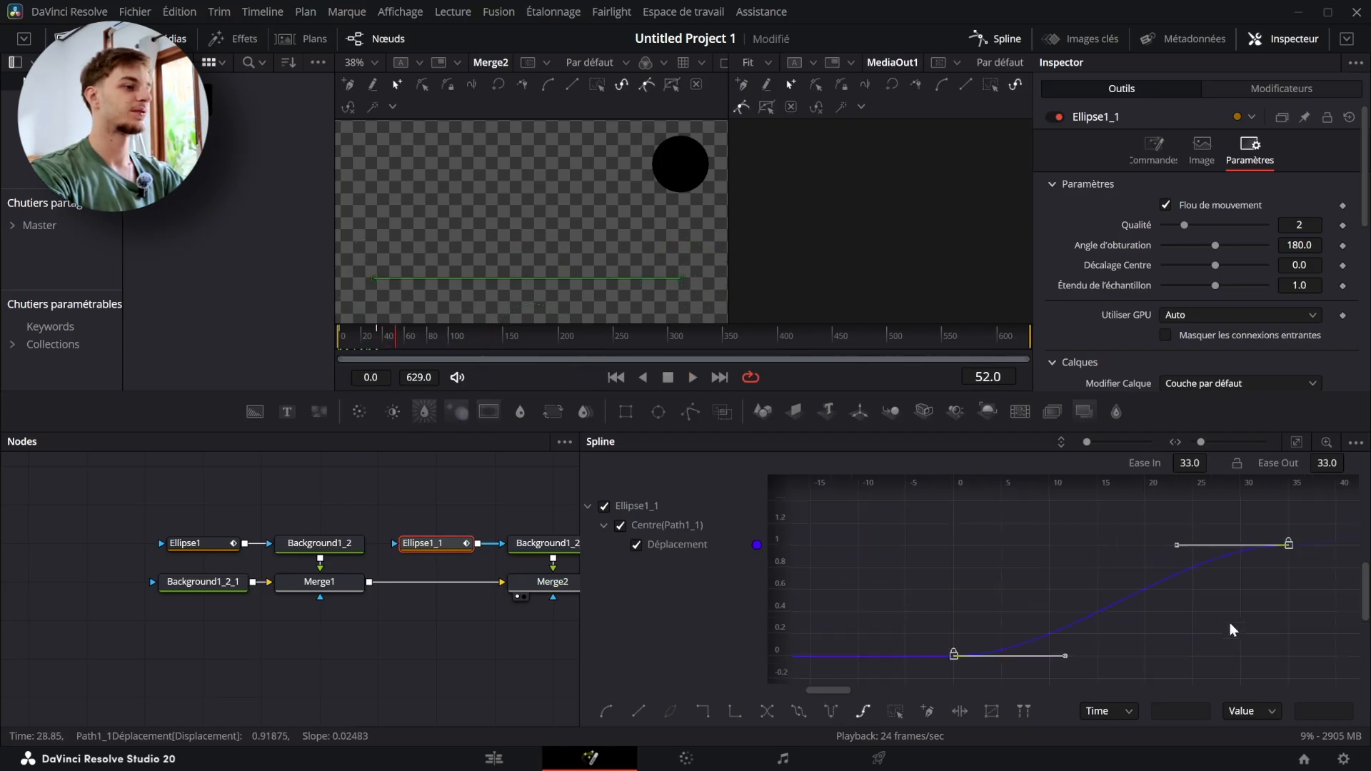
{"action": "scroll", "coordinate": [1230, 594], "scroll_direction": "up", "scroll_amount": 3}
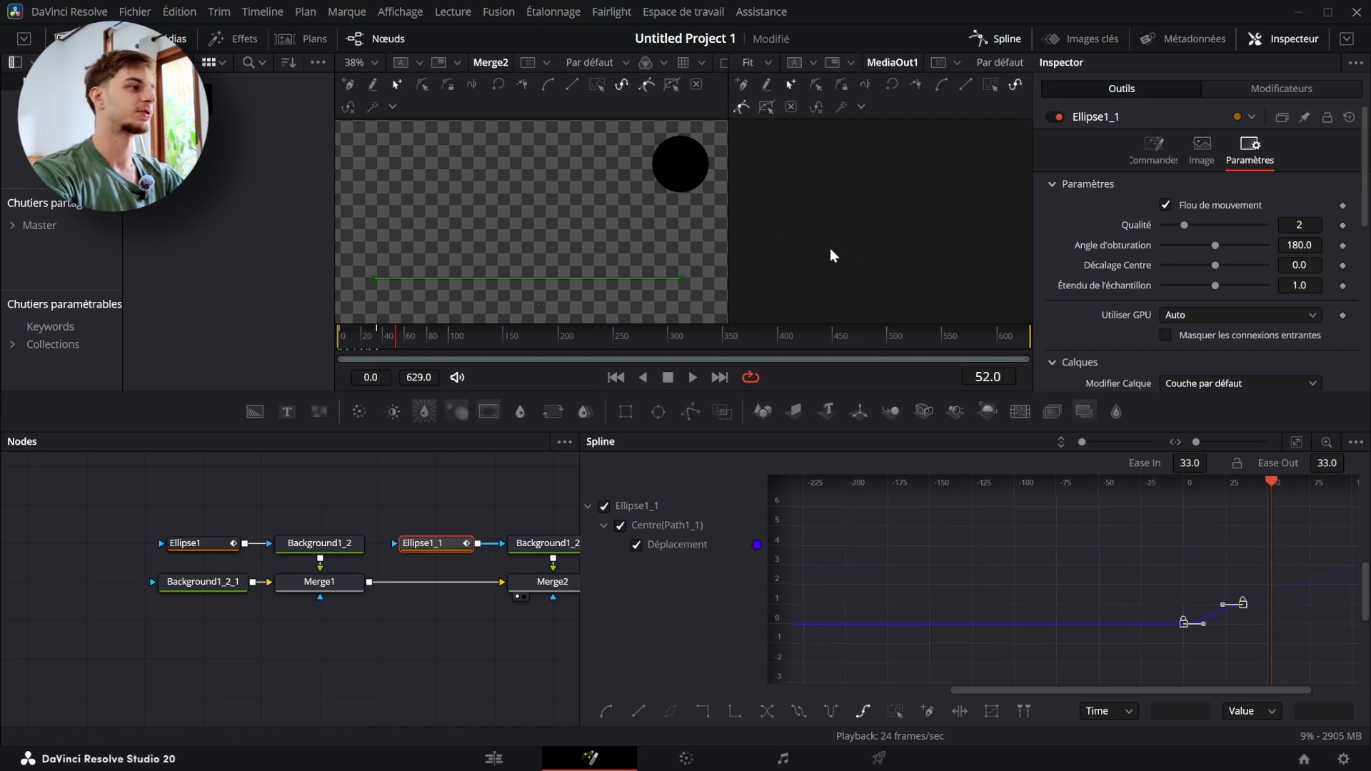
{"action": "scroll", "coordinate": [704, 270], "scroll_direction": "down", "scroll_amount": 10}
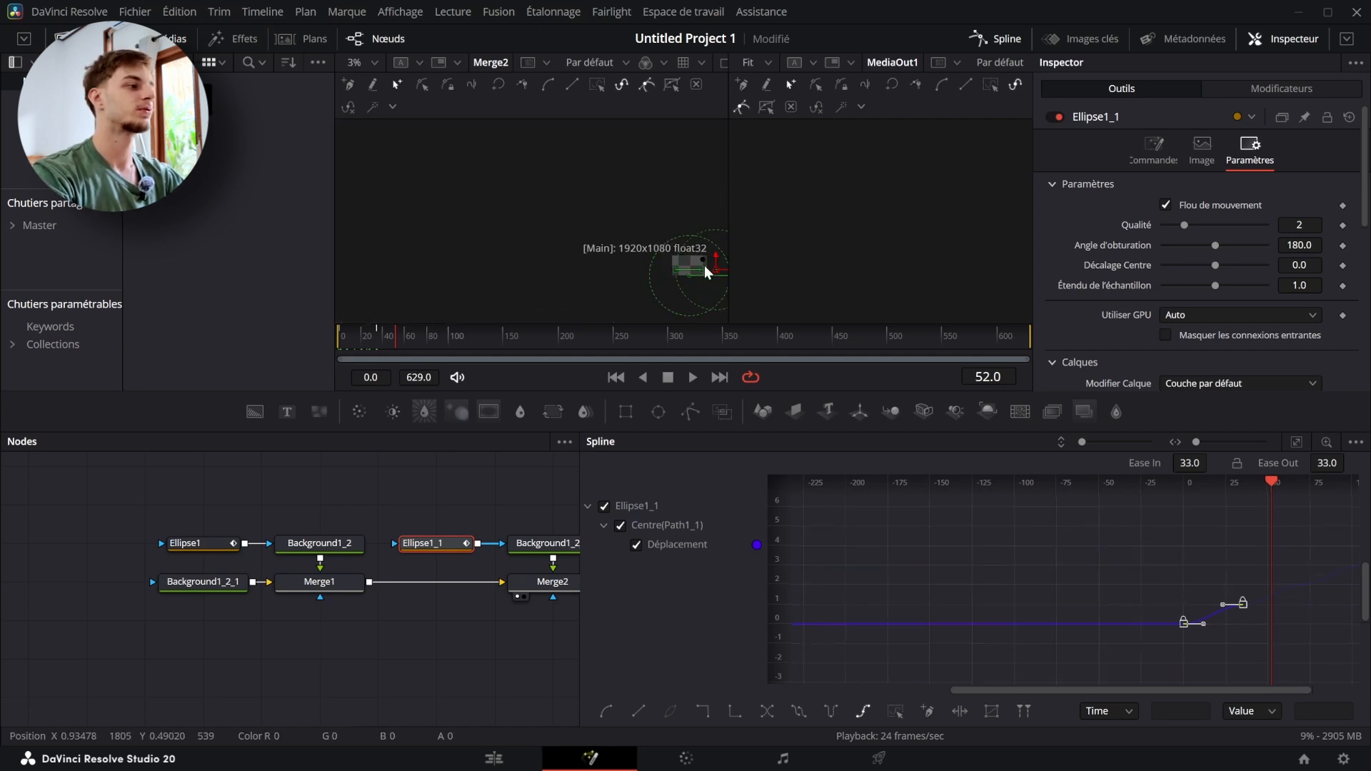
{"action": "key", "text": "space"}
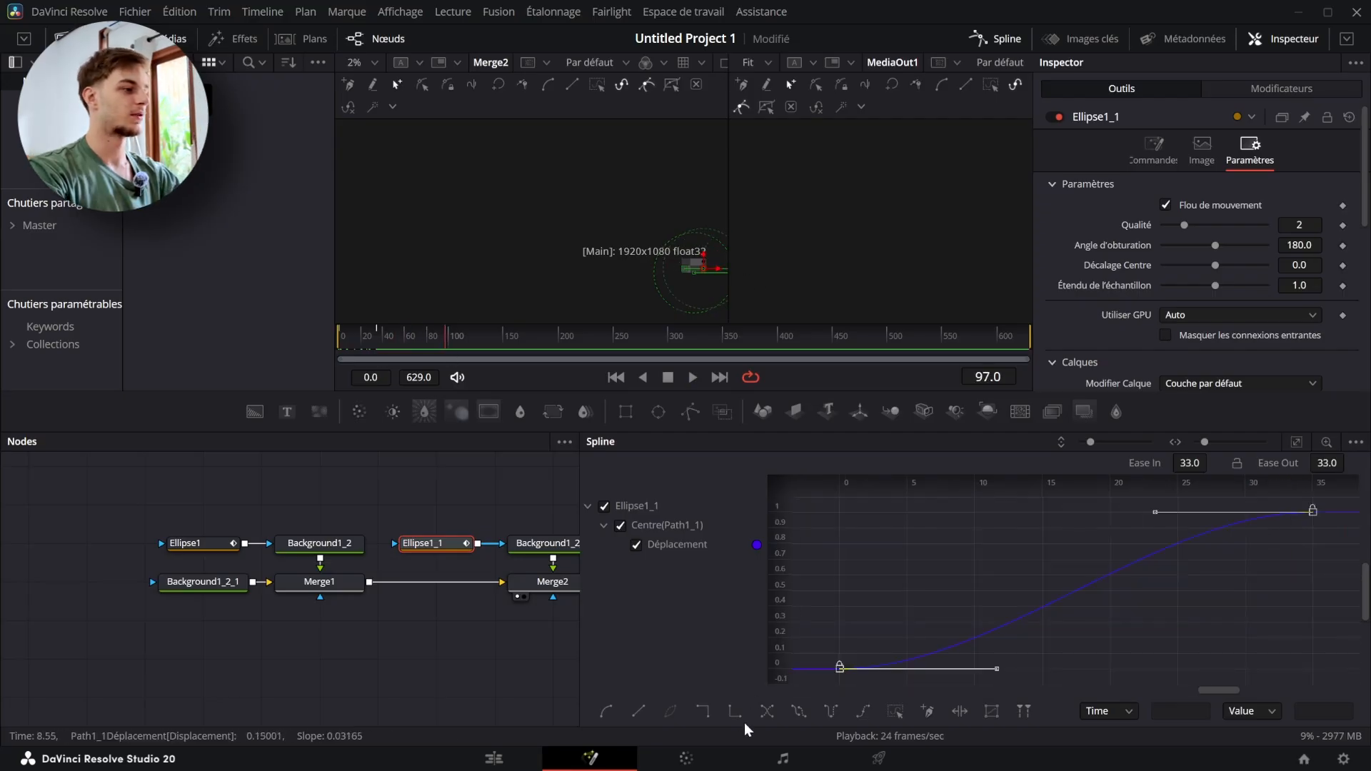
Apply Step In interpolation to the displacement keyframes and preview the sudden jump between positions.
{"action": "key", "text": "ctrl+f"}
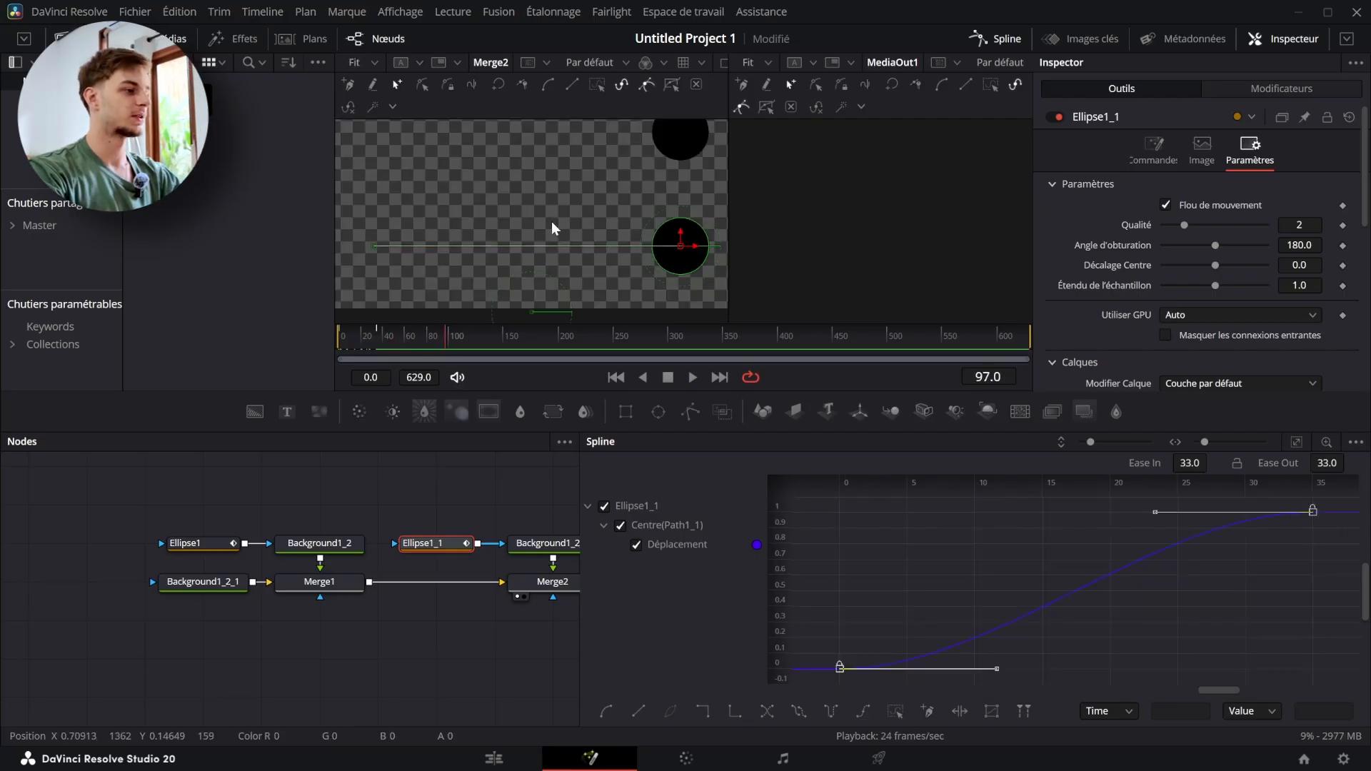
{"action": "left_click", "coordinate": [709, 713]}
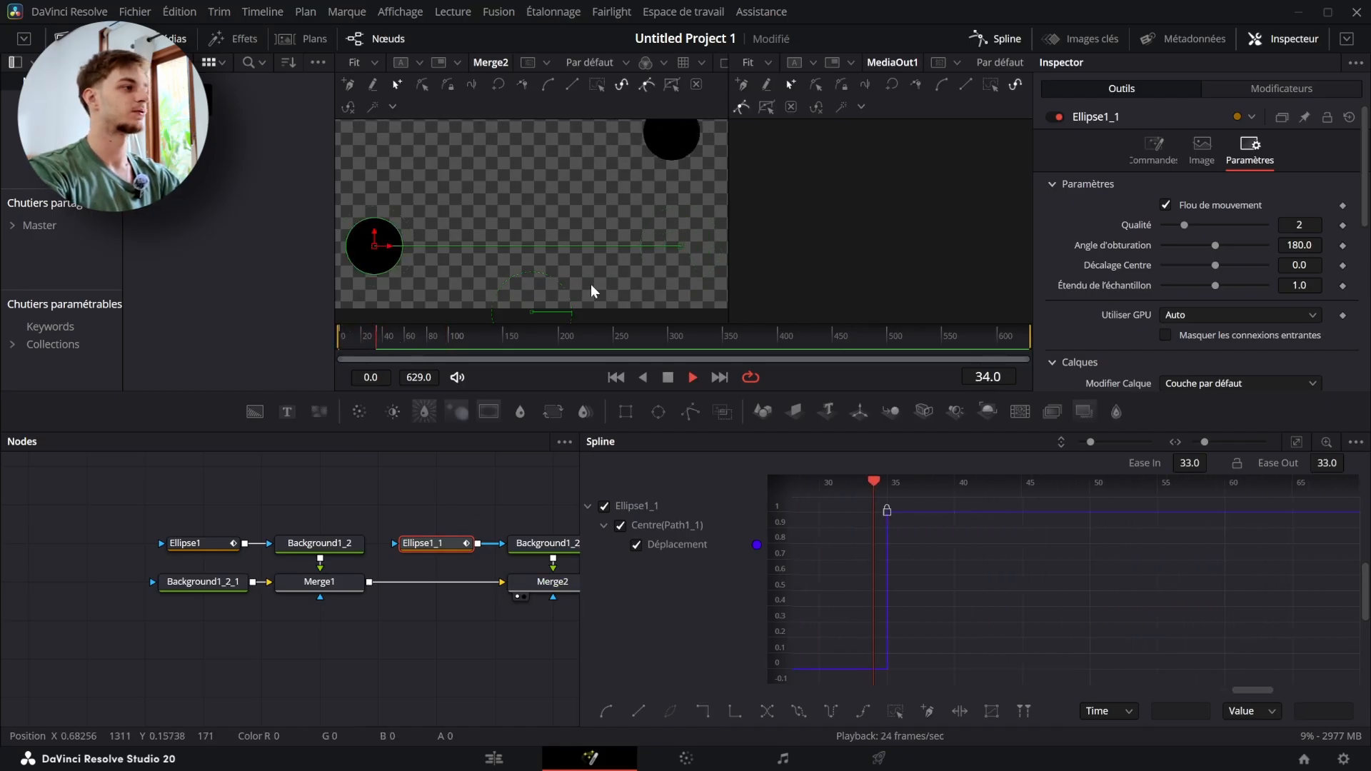
{"action": "key", "text": "space"}
Reposition the Ellipse1_1 circle at several frames to add Centre keyframes, ending at frame 143 with X 0.473433 and Y 0.808716.
{"action": "left_click", "coordinate": [1146, 152]}
{"action": "left_click_drag", "start_coordinate": [1308, 317], "coordinate": [1326, 317]}
{"action": "key", "text": "ctrl+z"}
{"action": "left_click_drag", "start_coordinate": [681, 233], "coordinate": [598, 266]}
{"action": "left_click", "coordinate": [455, 335]}
{"action": "left_click", "coordinate": [473, 334]}
{"action": "left_click_drag", "start_coordinate": [585, 252], "coordinate": [500, 266]}
{"action": "left_click", "coordinate": [496, 335]}
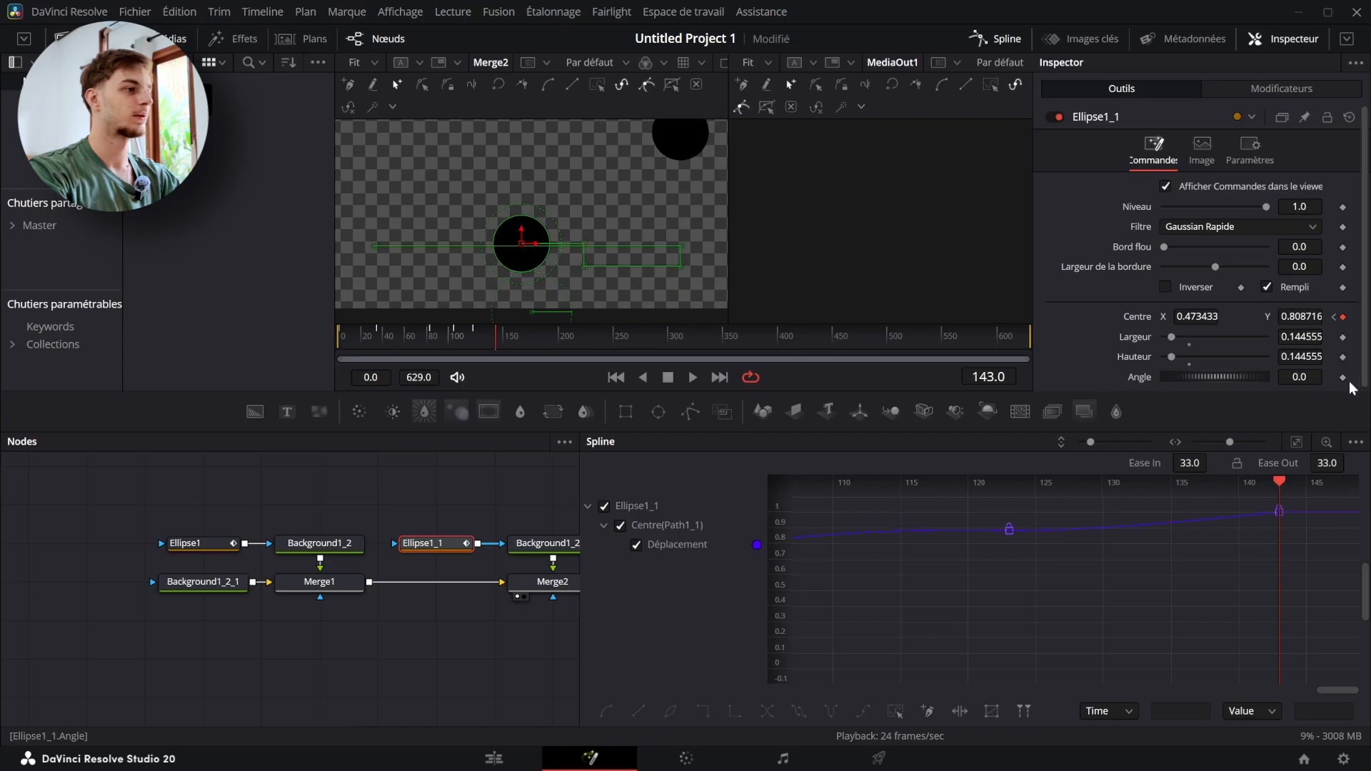
Apply stepped interpolation to all the displacement keyframes and play the animation from frame 0.
{"action": "left_click", "coordinate": [1294, 440]}
{"action": "left_click", "coordinate": [703, 711]}
{"action": "key", "text": "Home"}
{"action": "left_click", "coordinate": [446, 650]}
{"action": "key", "text": "space"}
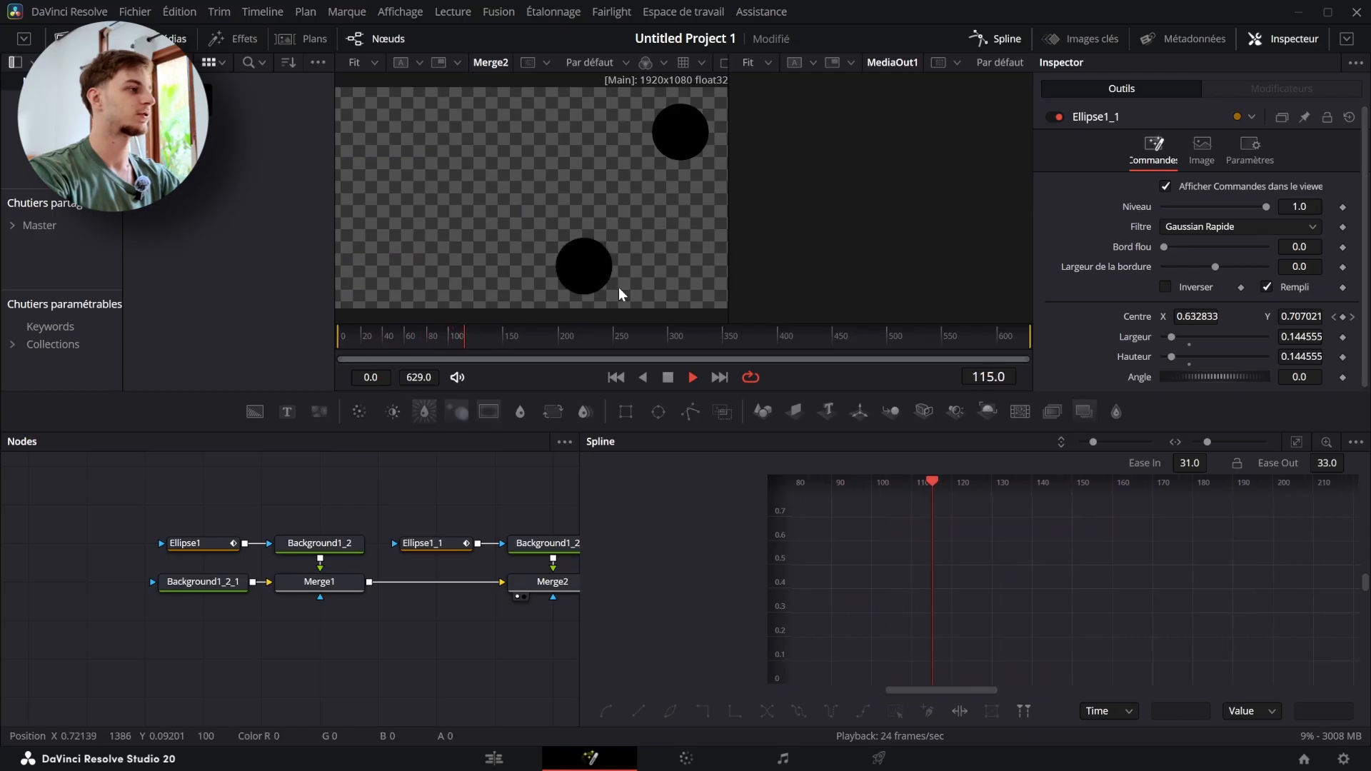
Show Ellipse1_1's whole stepped curve in the Spline editor and replay the jumps from frame 0.
{"action": "left_click", "coordinate": [423, 544]}
{"action": "key", "text": "space"}
{"action": "left_click", "coordinate": [1295, 444]}
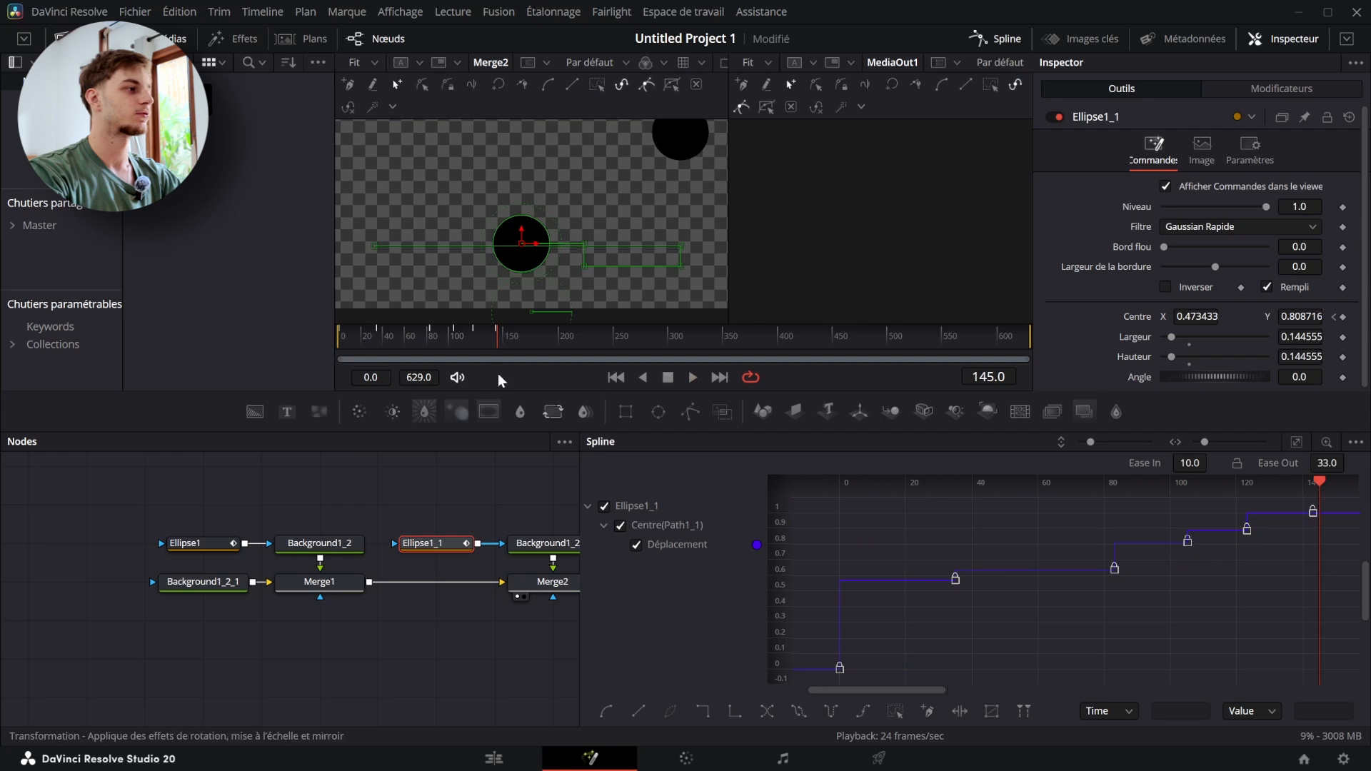
{"action": "left_click_drag", "start_coordinate": [380, 341], "coordinate": [298, 344]}
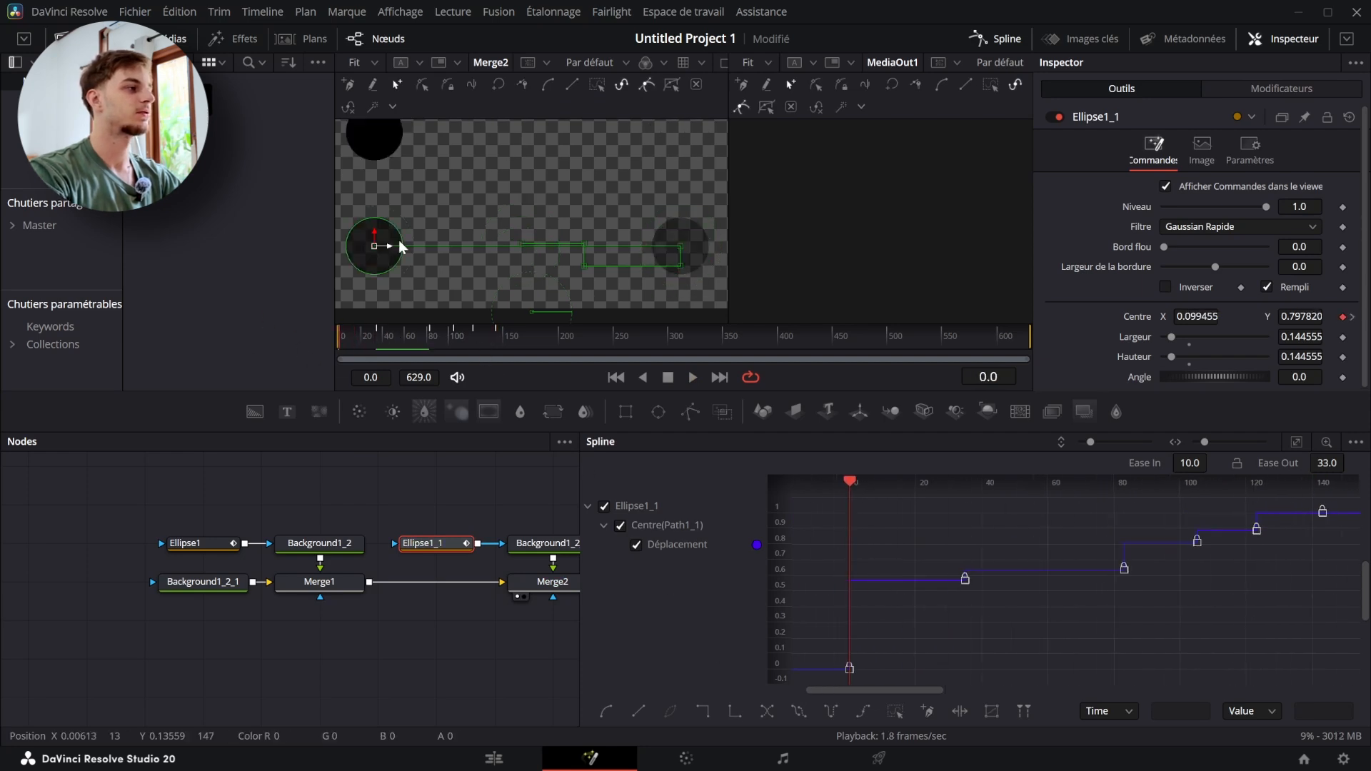
{"action": "key", "text": "space"}
{"action": "key", "text": "space"}
Undo the added Centre keyframes and the stepped interpolation on Ellipse1_1.
{"action": "key", "text": "ctrl+z"}
{"action": "key", "text": "ctrl+z"}
{"action": "key", "text": "ctrl+z"}
{"action": "key", "text": "ctrl+z"}
{"action": "key", "text": "ctrl+z"}
{"action": "key", "text": "ctrl+z"}
{"action": "key", "text": "ctrl+z"}
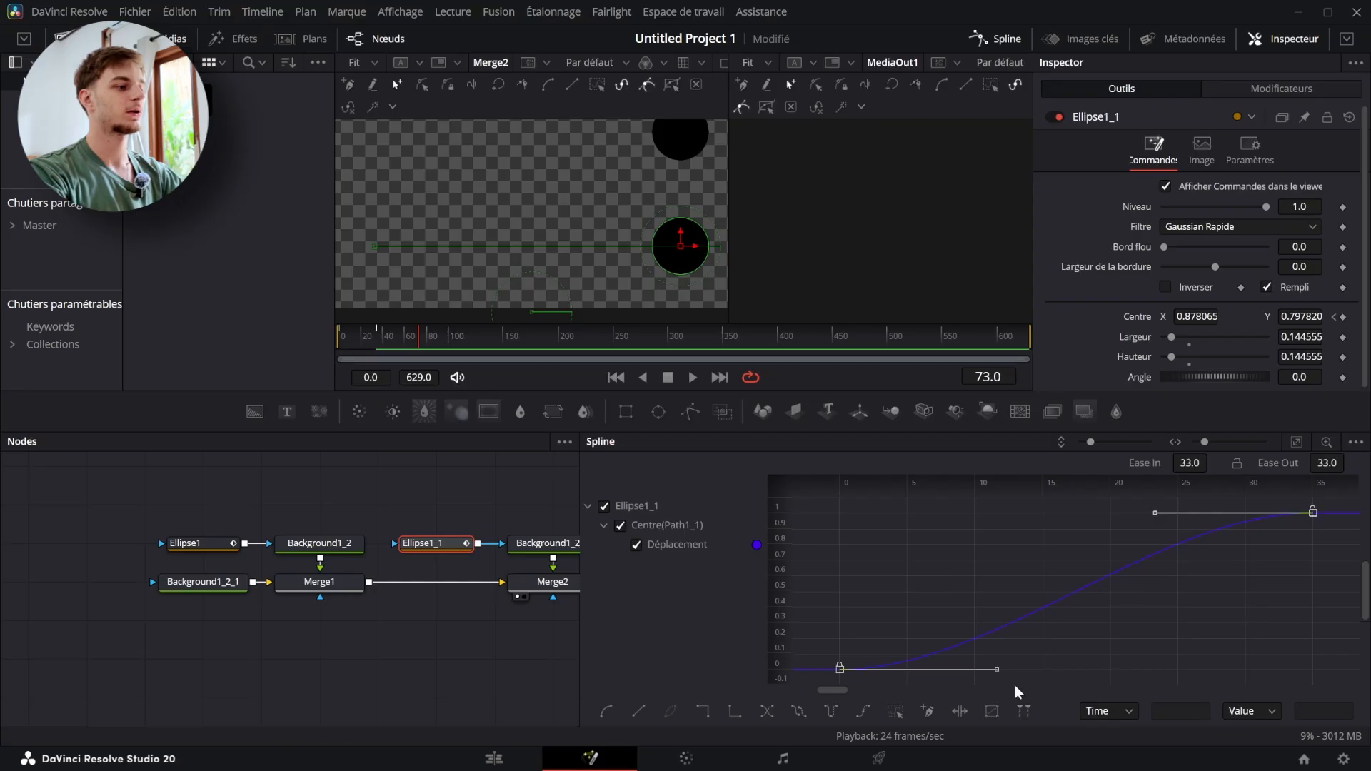
Time-stretch the displacement keyframes so the last one falls at about frame 100, and play the animation from frame 0.
{"action": "left_click", "coordinate": [962, 710]}
{"action": "mouse_move", "coordinate": [1193, 523]}
{"action": "left_mouse_down"}
{"action": "mouse_move", "coordinate": [1252, 512]}
{"action": "mouse_move", "coordinate": [1110, 523]}
{"action": "mouse_move", "coordinate": [1171, 522]}
{"action": "left_mouse_up"}
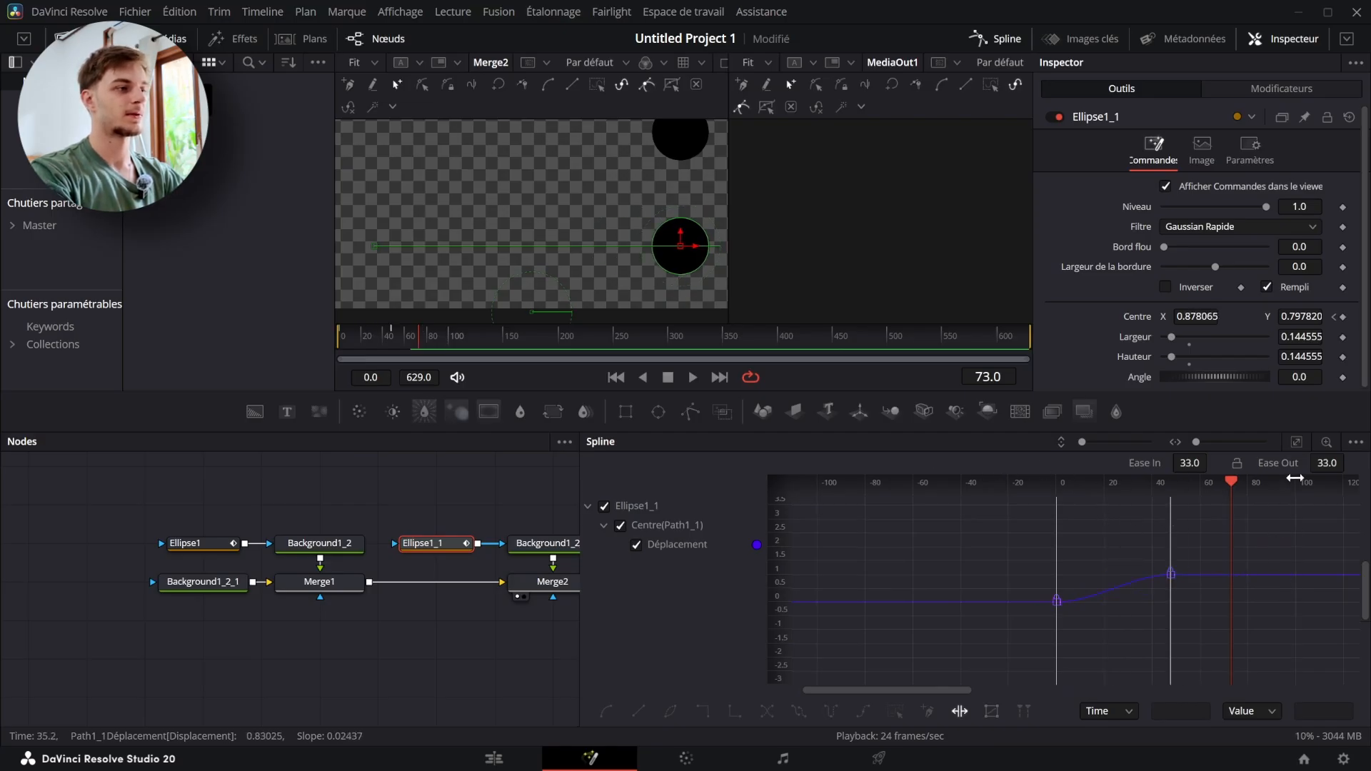
{"action": "left_click_drag", "start_coordinate": [1061, 516], "coordinate": [1078, 519]}
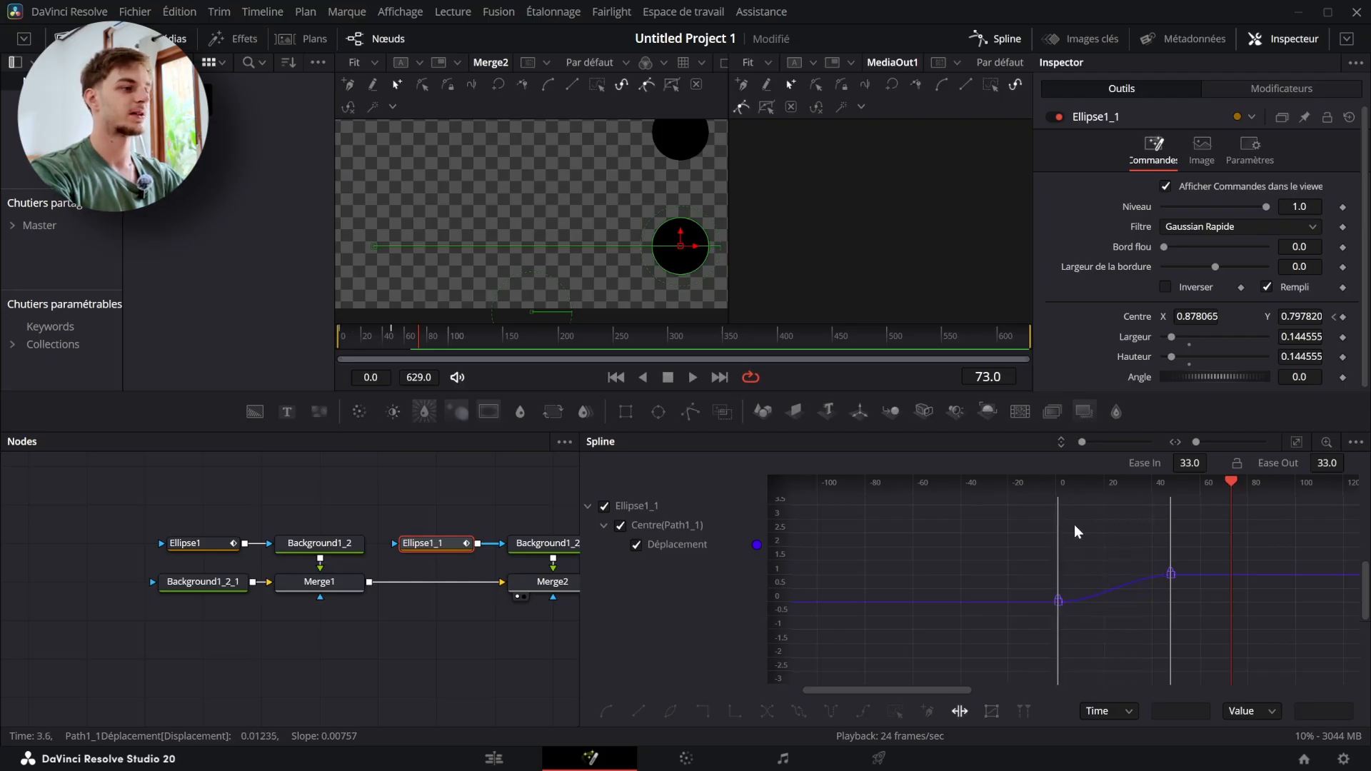
{"action": "left_click_drag", "start_coordinate": [1170, 520], "coordinate": [1301, 517]}
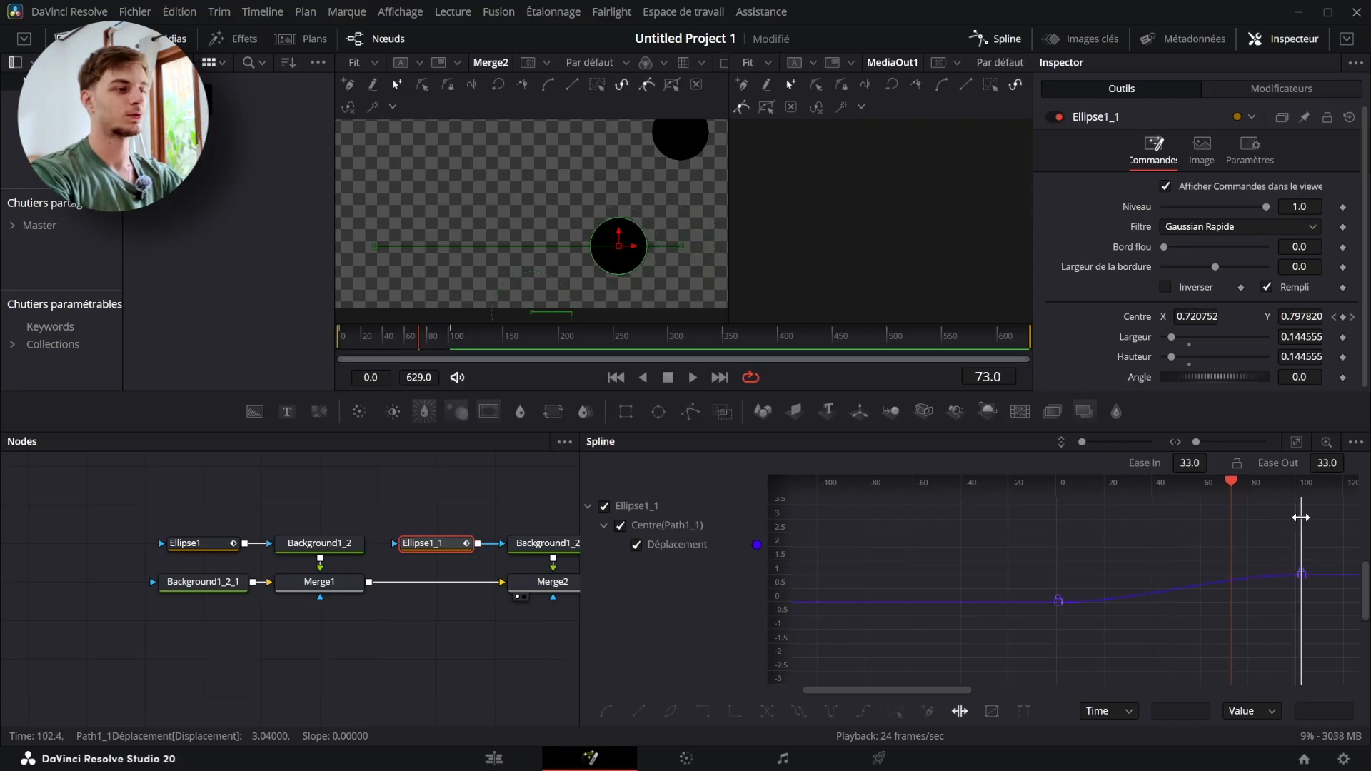
{"action": "left_click", "coordinate": [617, 378]}
{"action": "key", "text": "space"}
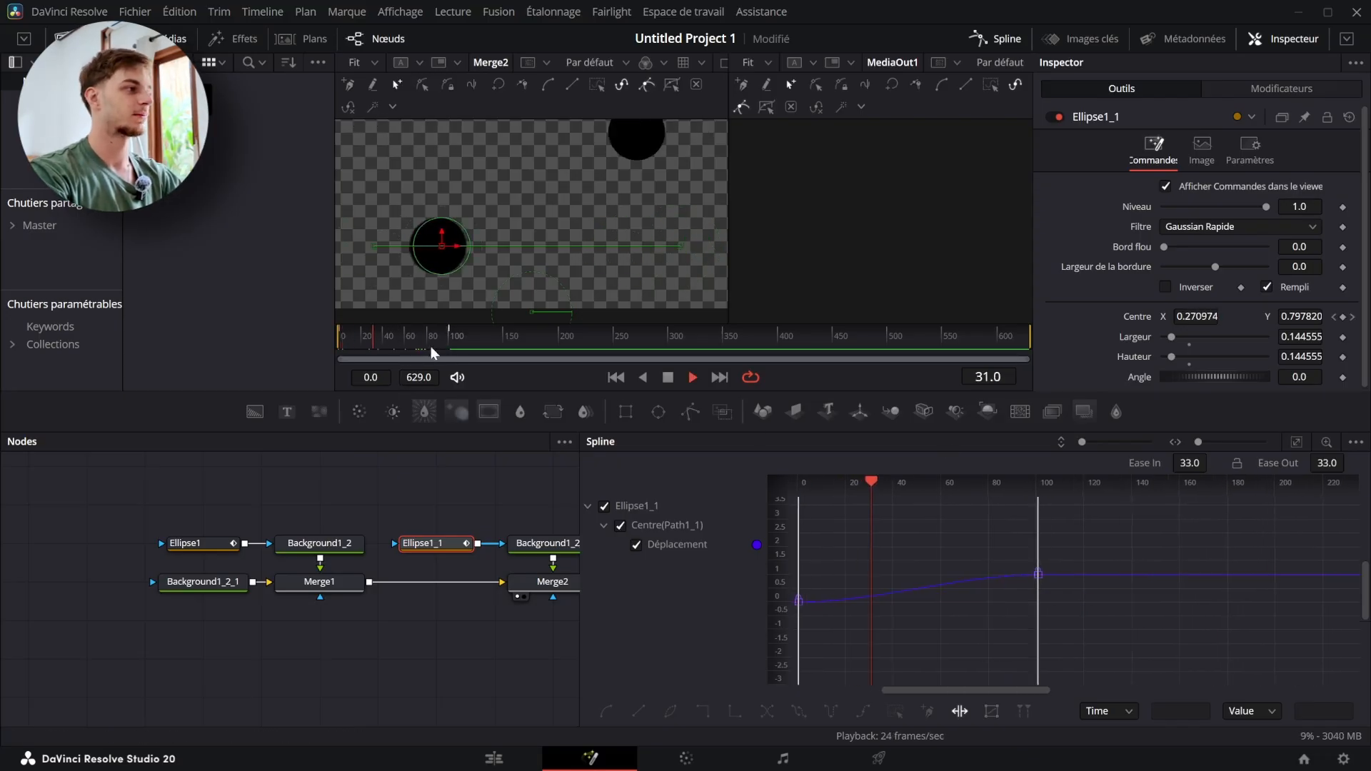